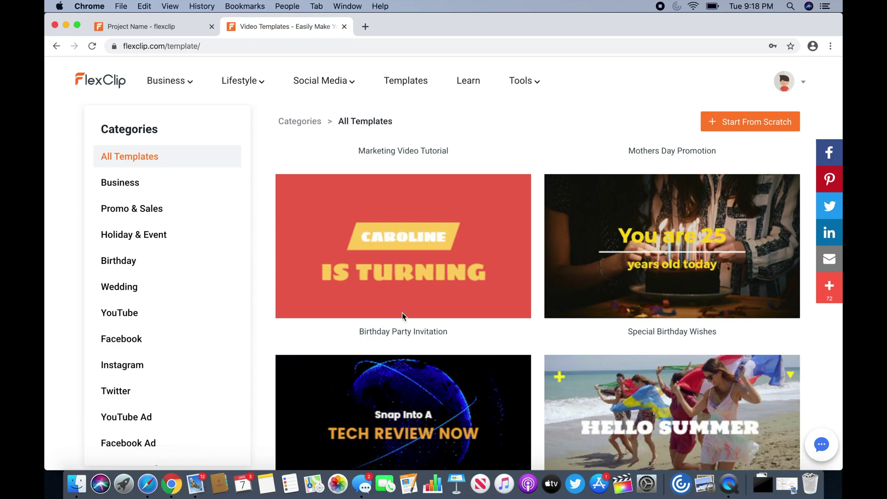
pyautogui.scroll(-2, 458, 262)
pyautogui.scroll(-2, 459, 260)
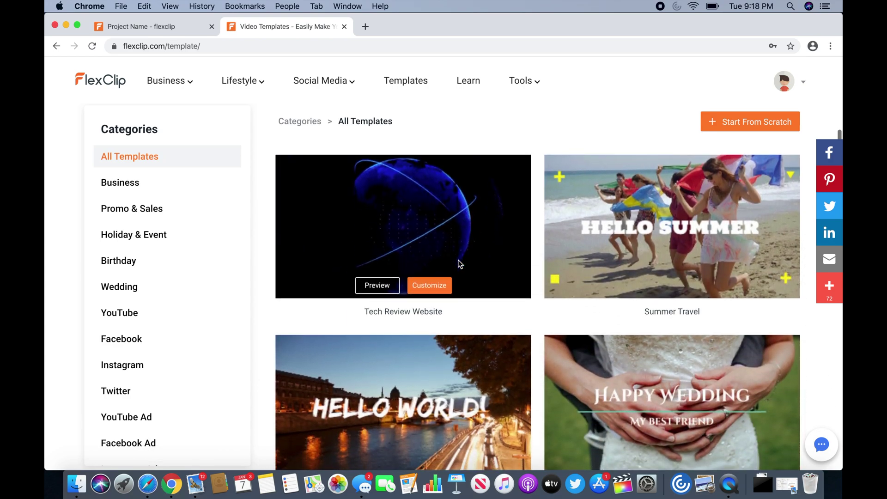
pyautogui.scroll(-3, 459, 260)
pyautogui.scroll(-3, 458, 260)
pyautogui.scroll(-5, 458, 260)
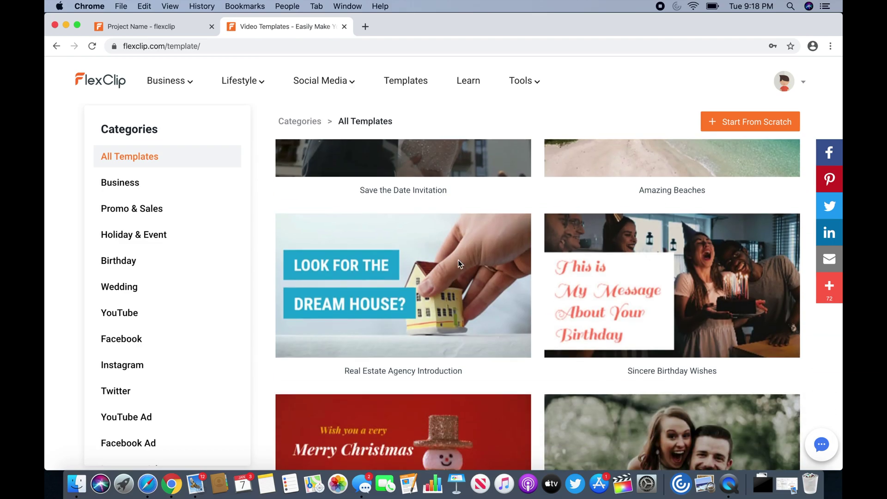
pyautogui.scroll(-5, 458, 259)
pyautogui.scroll(-5, 458, 260)
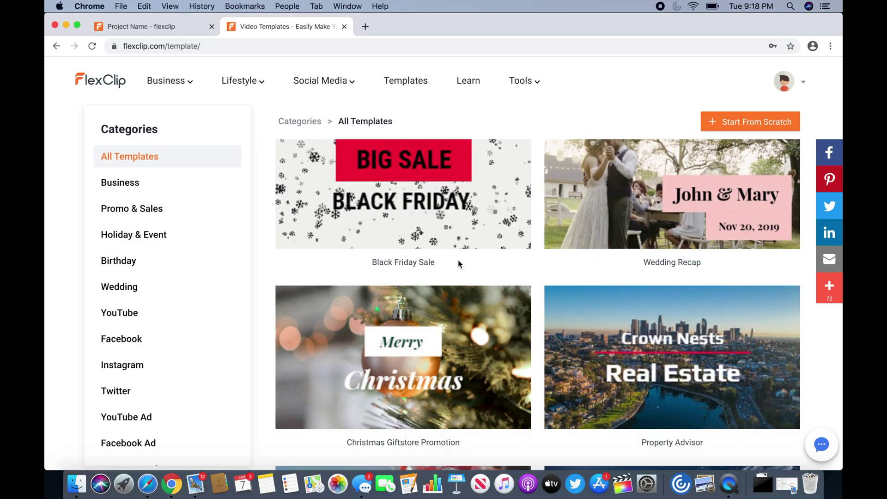
pyautogui.scroll(-3, 458, 260)
pyautogui.scroll(-3, 458, 261)
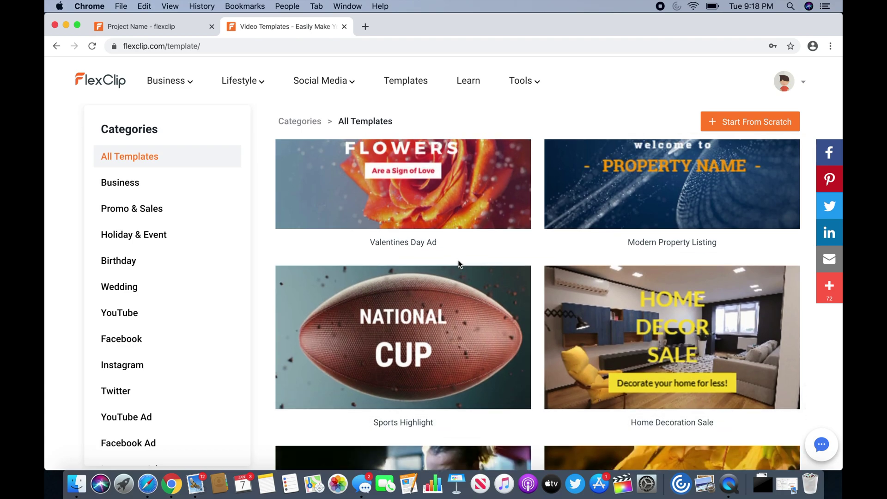
# - Browse the YouTube template category, then open the Facebook video templates category
pyautogui.click(132, 312)
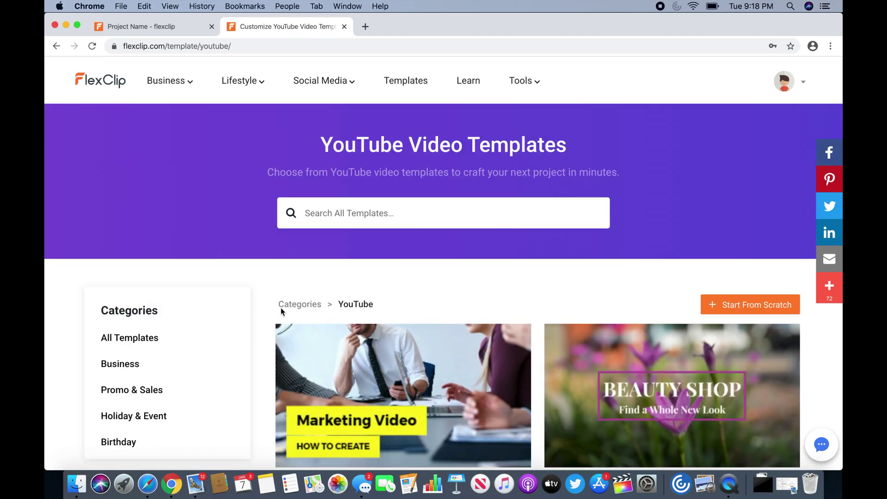
pyautogui.scroll(-5, 281, 312)
pyautogui.scroll(-5, 281, 312)
pyautogui.scroll(-3, 281, 307)
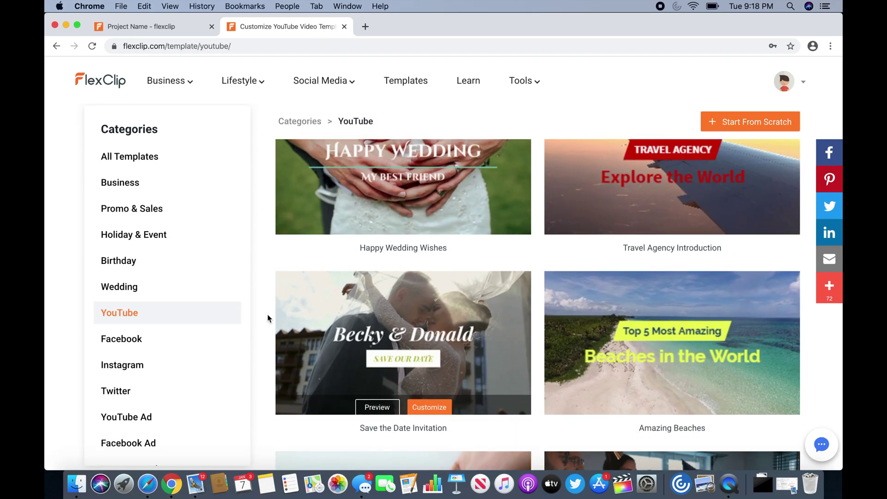
pyautogui.scroll(-5, 268, 318)
pyautogui.scroll(-5, 268, 318)
pyautogui.scroll(-5, 268, 319)
pyautogui.scroll(-5, 268, 318)
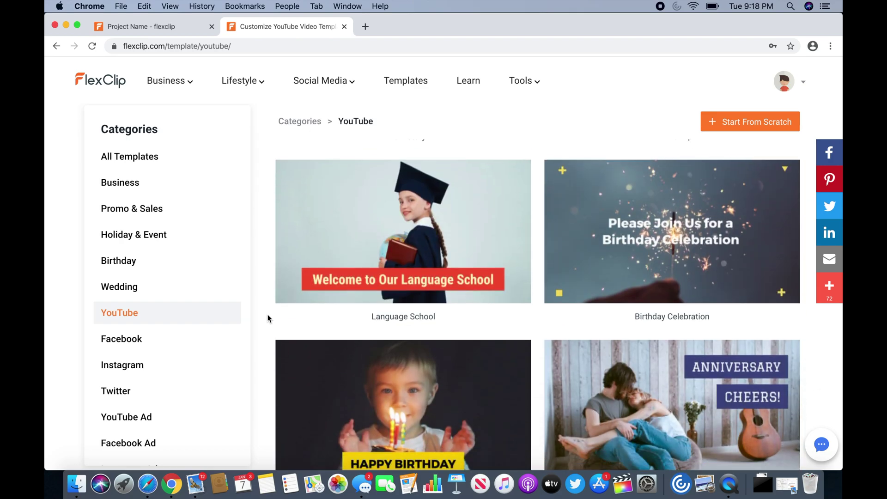
pyautogui.scroll(-5, 269, 318)
pyautogui.scroll(-2, 268, 319)
pyautogui.scroll(-3, 268, 318)
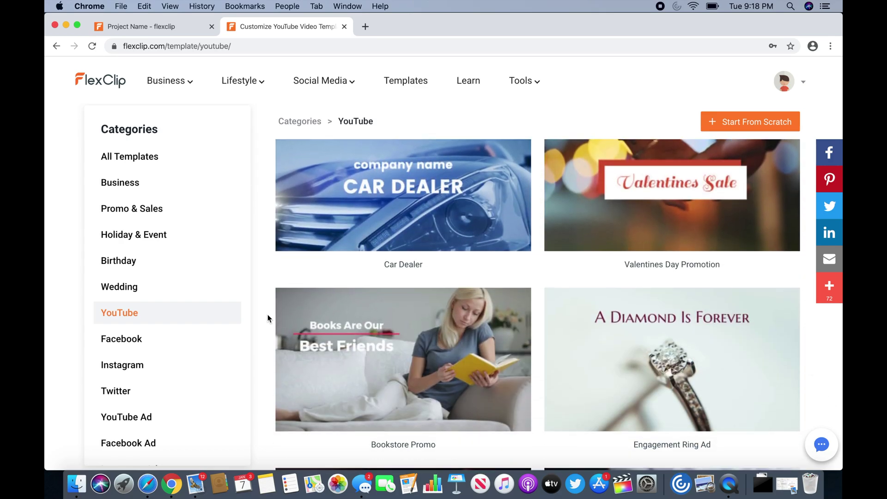
pyautogui.scroll(-5, 268, 318)
pyautogui.scroll(-3, 268, 318)
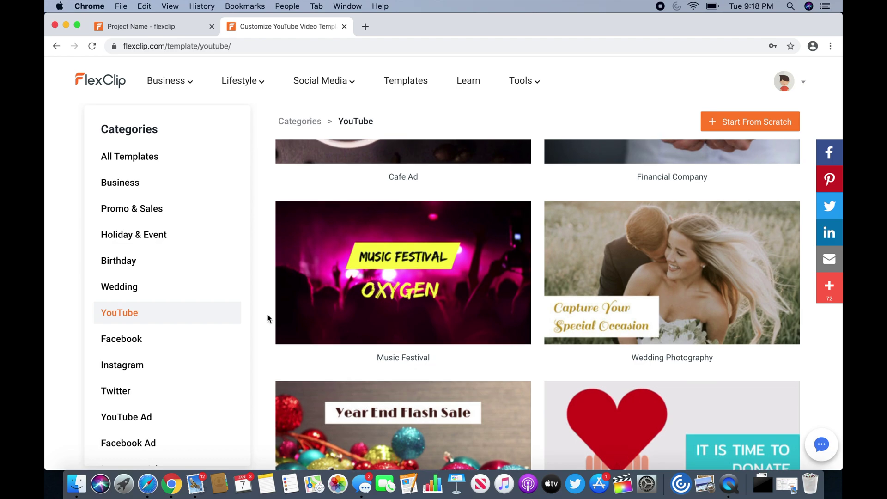
pyautogui.click(115, 346)
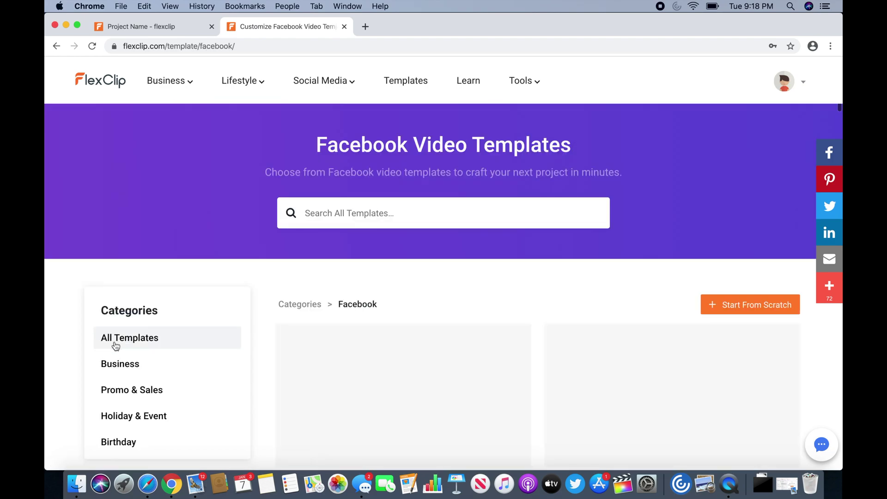
pyautogui.scroll(-3, 333, 354)
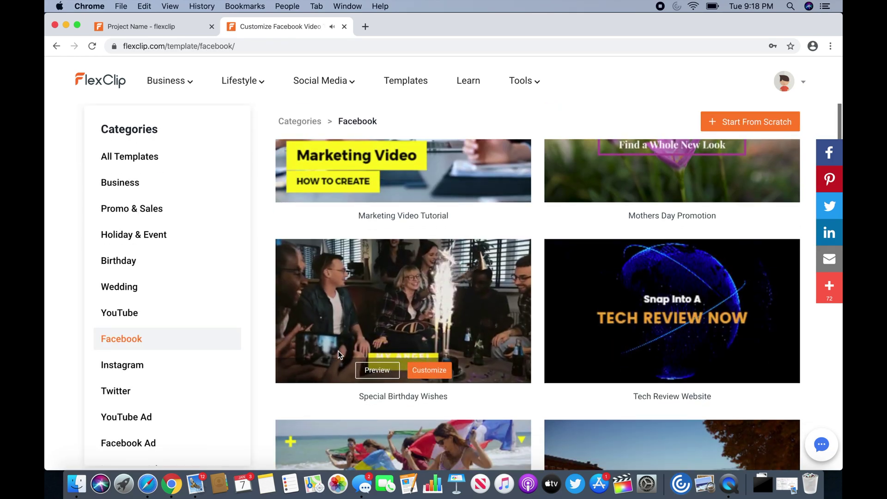
pyautogui.scroll(3, 338, 356)
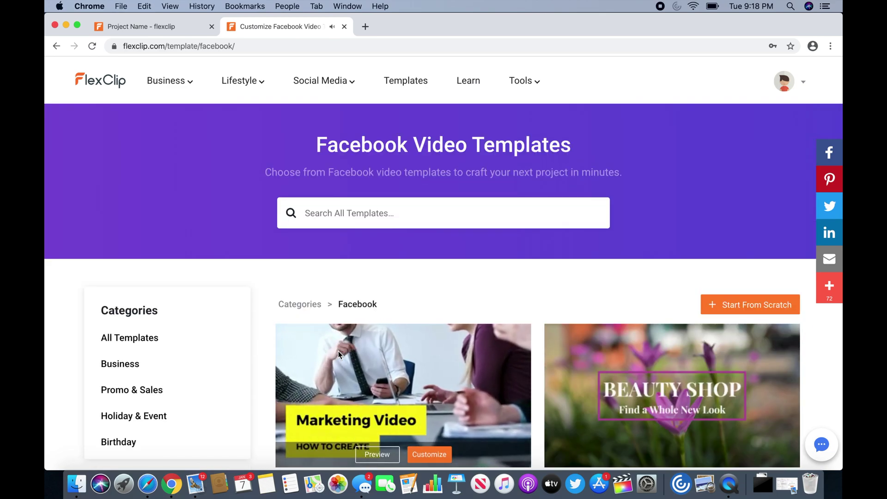
# - Back in the editor, try the Social Media Up Down outro, then apply Shape Open Up
pyautogui.click(150, 28)
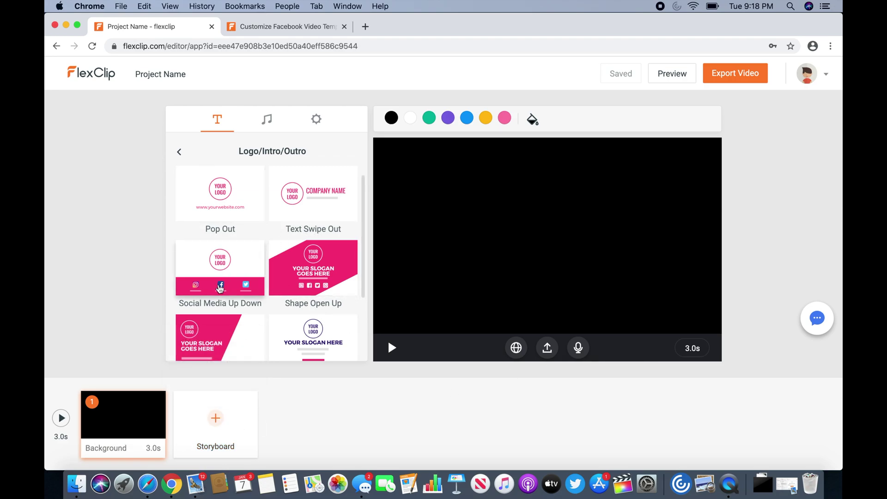
pyautogui.click(243, 287)
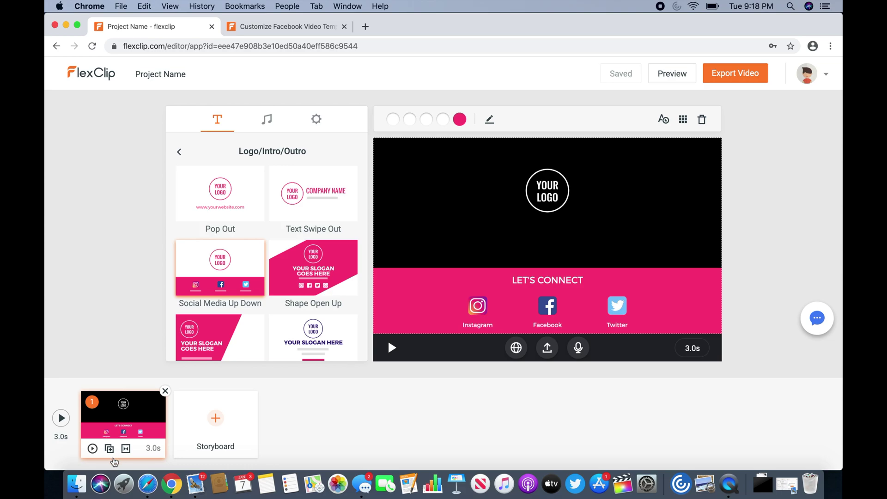
pyautogui.click(392, 348)
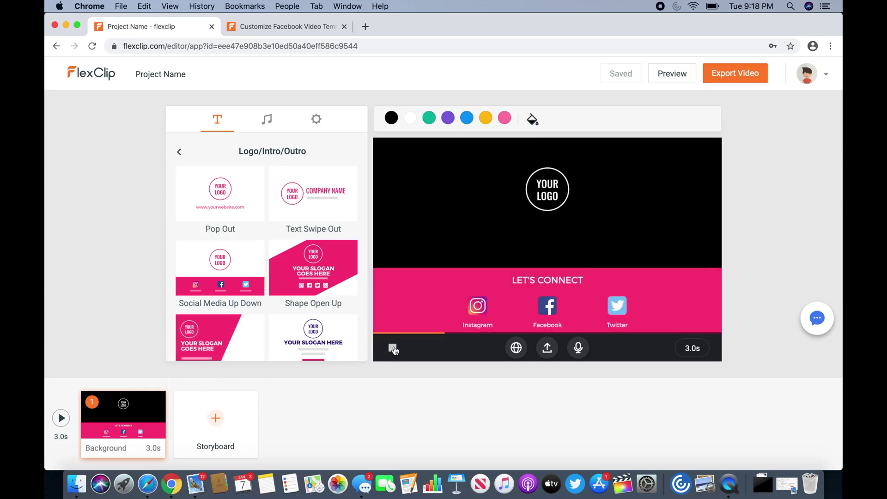
pyautogui.click(301, 280)
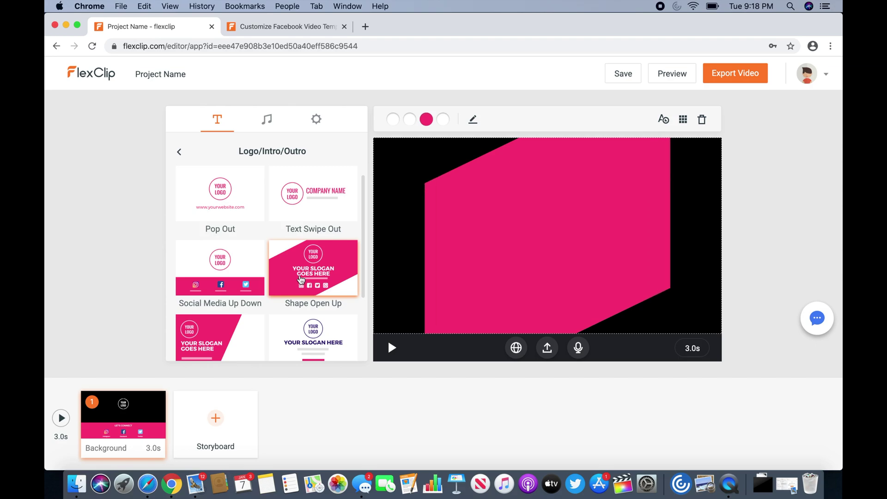
pyautogui.scroll(-1, 299, 278)
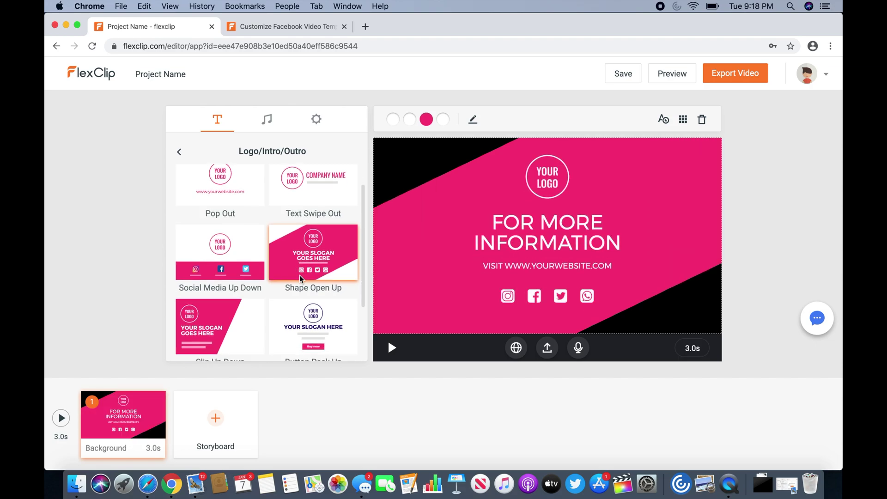
pyautogui.scroll(-3, 299, 275)
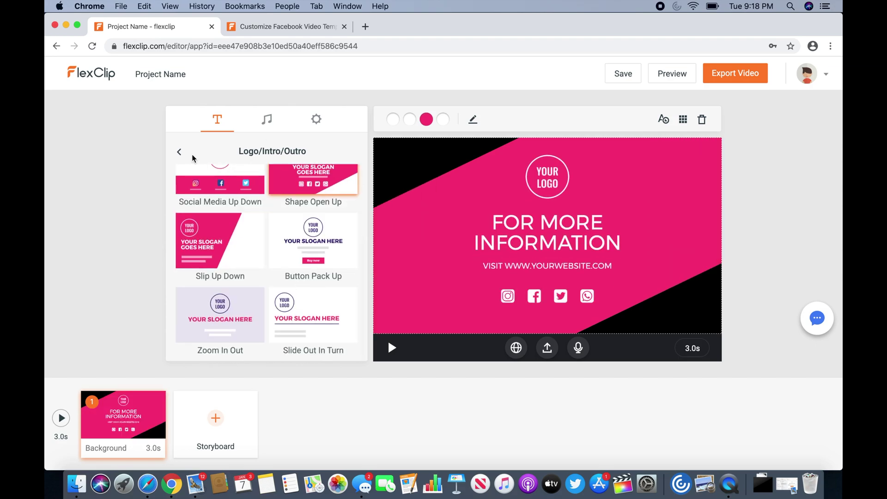
# - Attempt removing the only scene, then add and delete a round thumbs-up widget
pyautogui.click(179, 151)
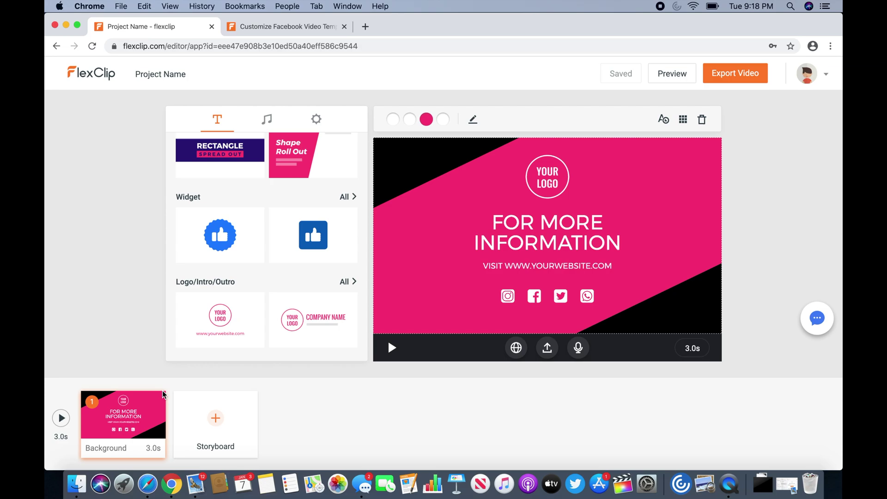
pyautogui.click(162, 394)
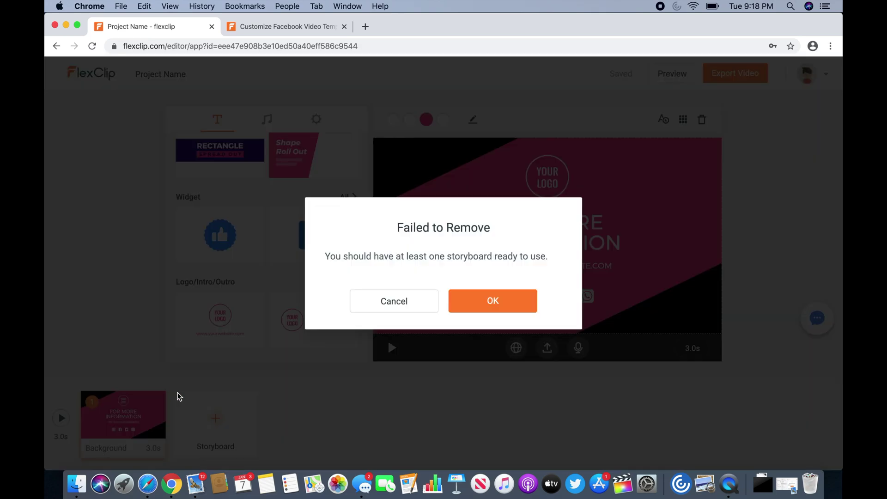
pyautogui.click(473, 309)
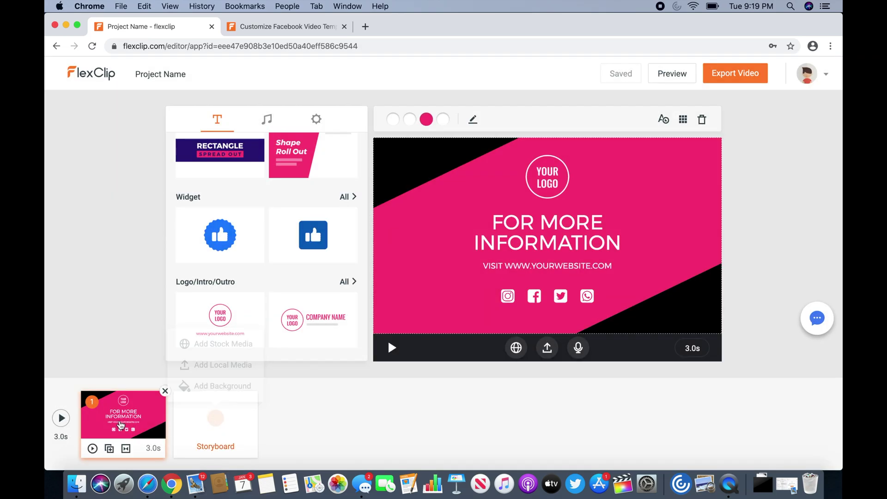
pyautogui.click(231, 251)
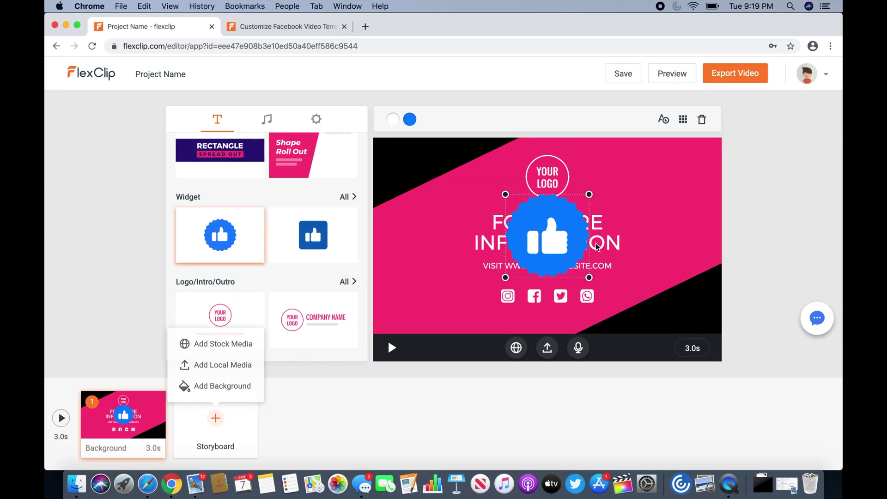
pyautogui.press('Delete')
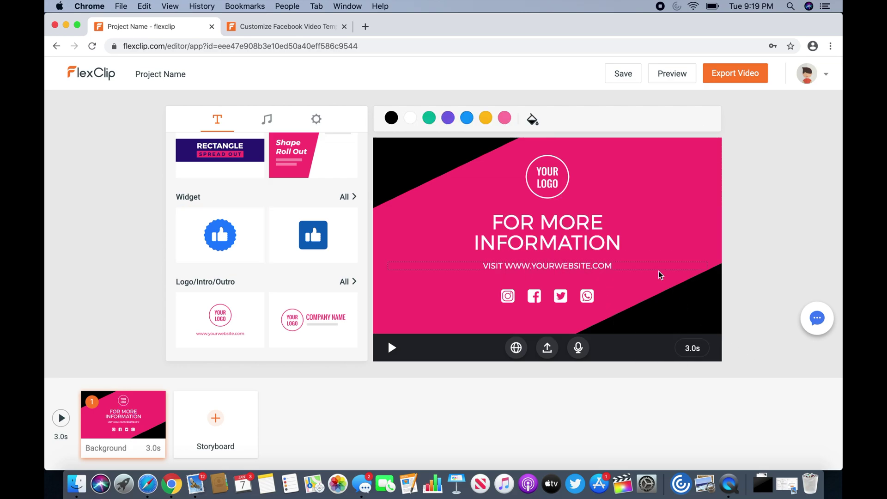
# - Recolour the social media icons, trying red, dark red and dark blue before black
pyautogui.click(465, 120)
pyautogui.click(436, 204)
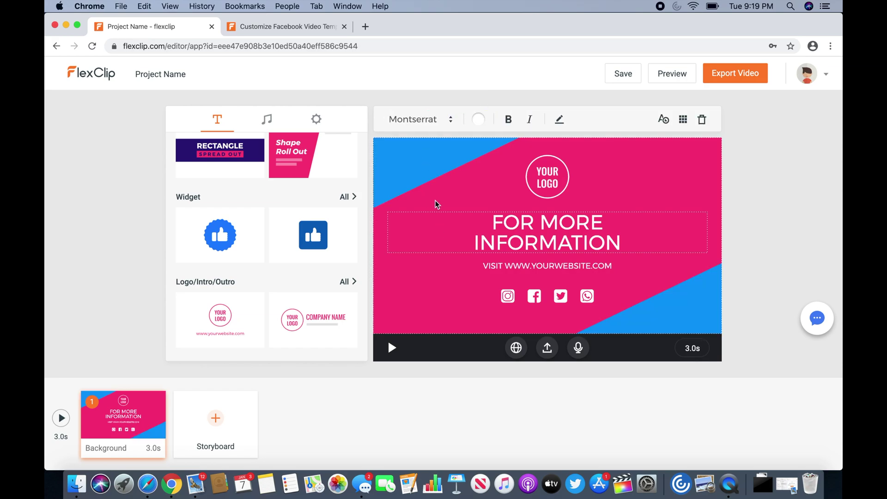
pyautogui.click(480, 174)
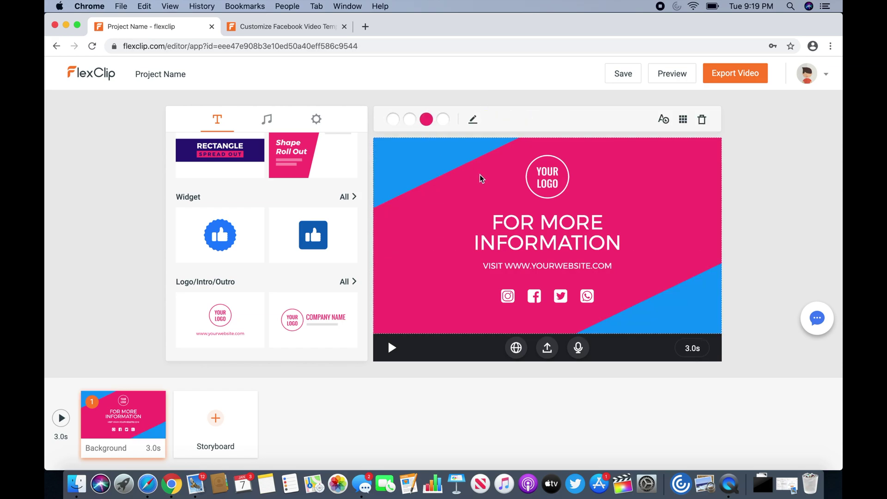
pyautogui.click(444, 122)
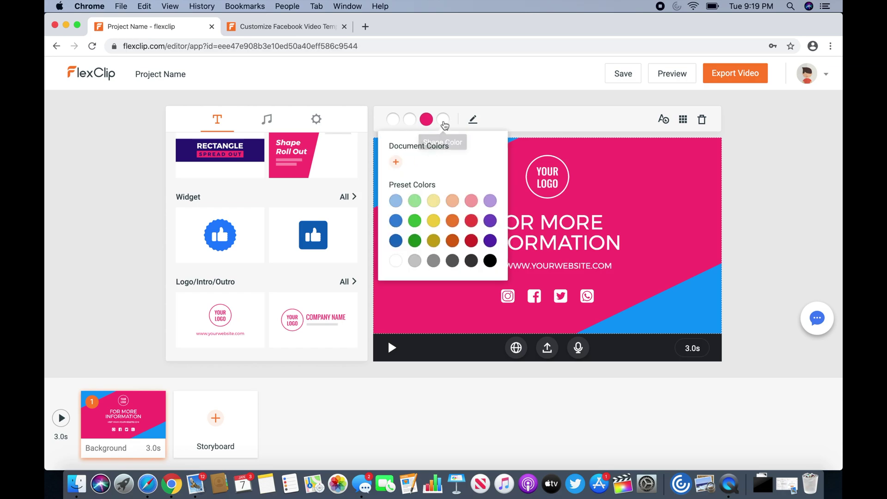
pyautogui.click(471, 223)
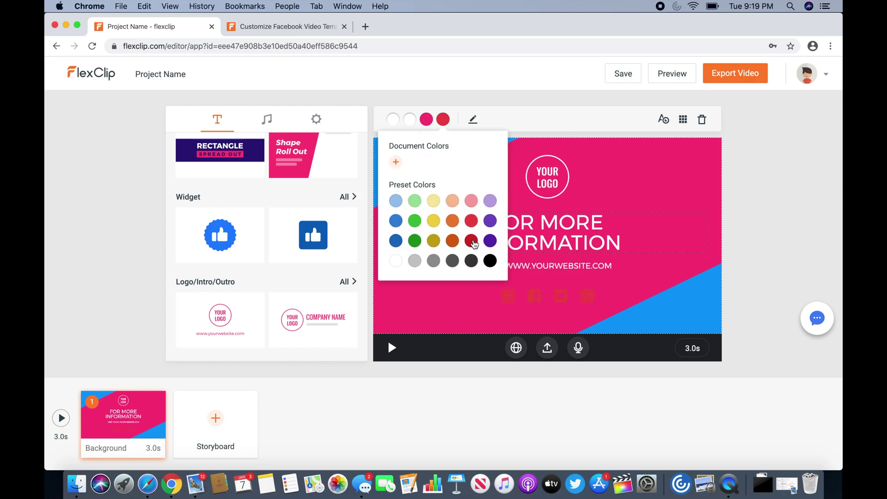
pyautogui.click(472, 242)
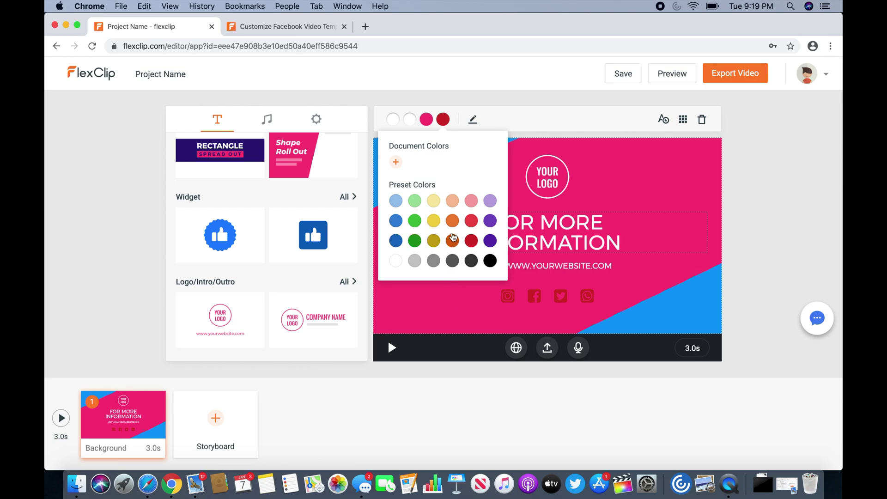
pyautogui.click(396, 240)
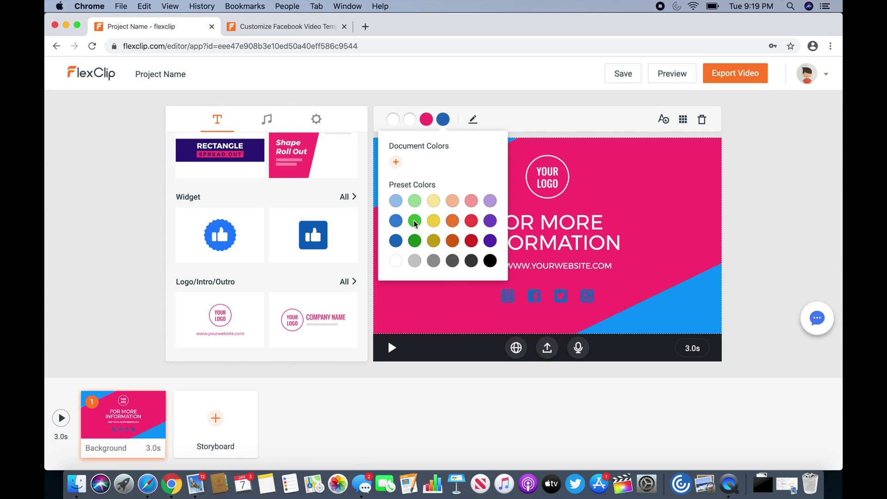
pyautogui.click(490, 261)
pyautogui.click(476, 299)
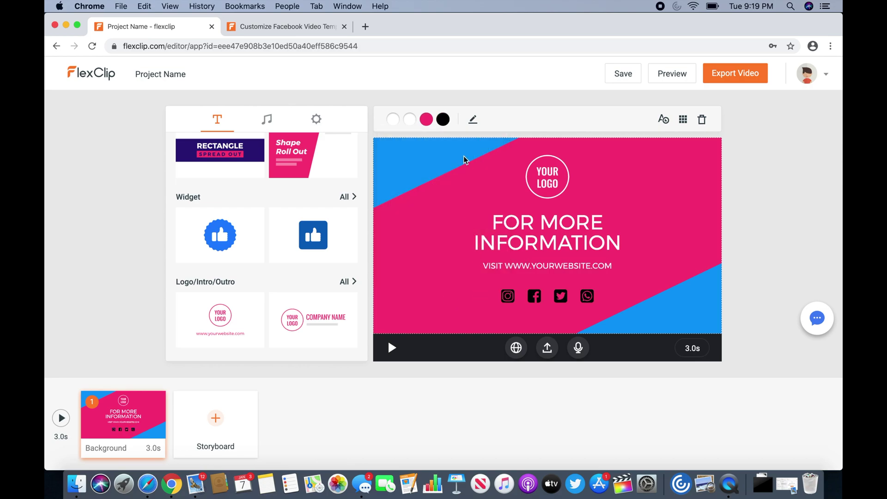
# - Change the pink background colour to the blue preset
pyautogui.click(409, 121)
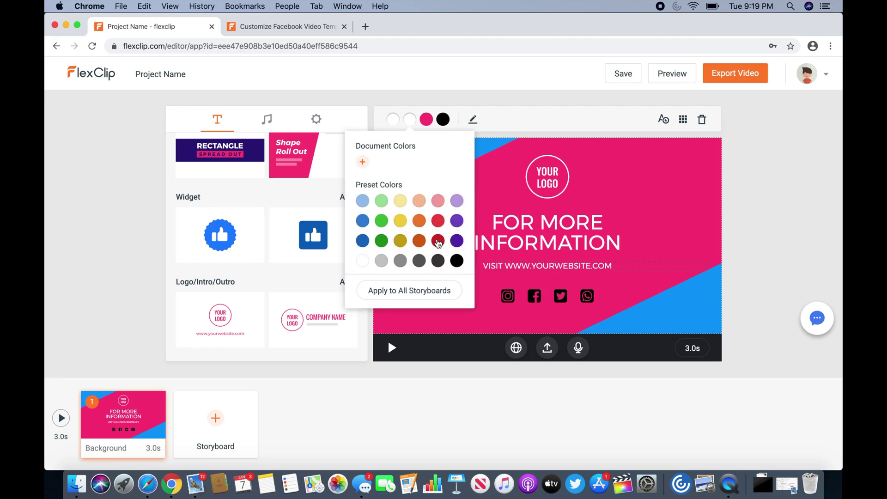
pyautogui.click(489, 176)
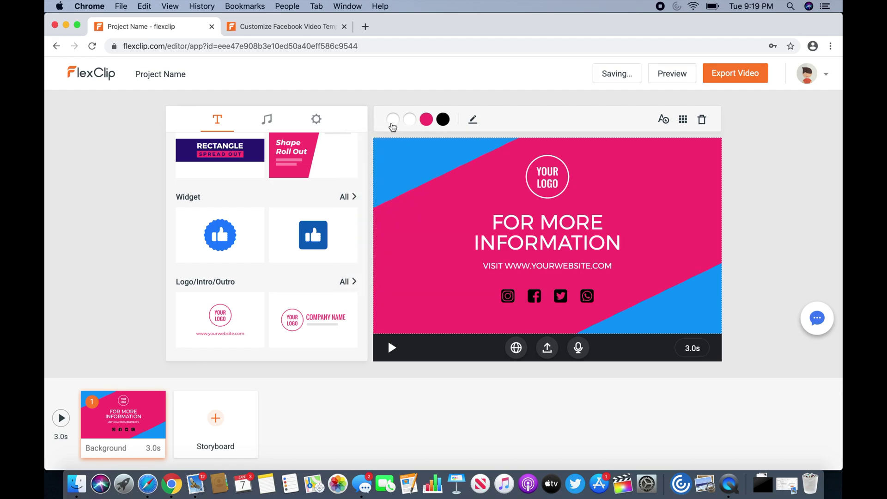
pyautogui.click(429, 122)
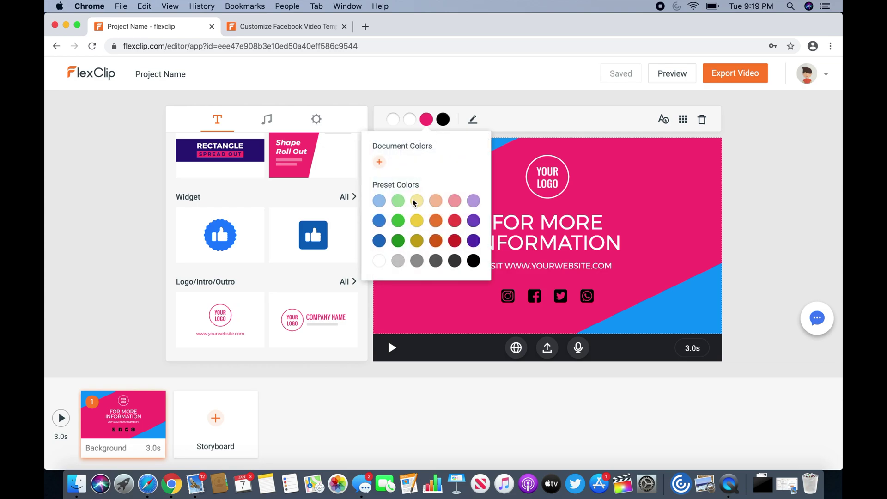
pyautogui.click(378, 241)
pyautogui.click(640, 183)
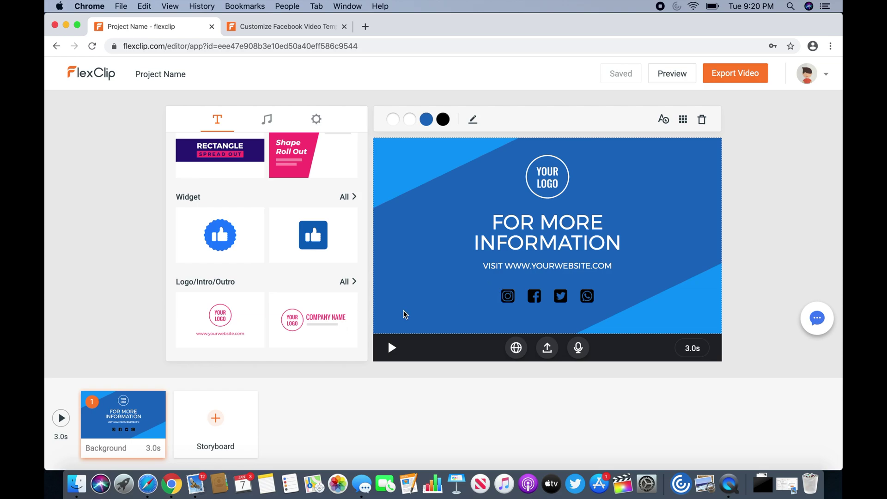
# - Apply the Pop Out logo intro, then the Text Swipe Out COMPANY NAME layout
pyautogui.click(235, 317)
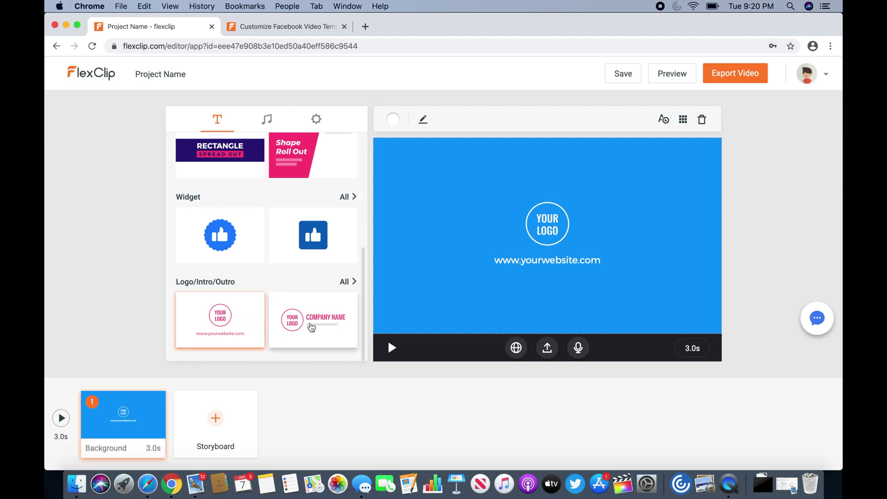
pyautogui.click(323, 341)
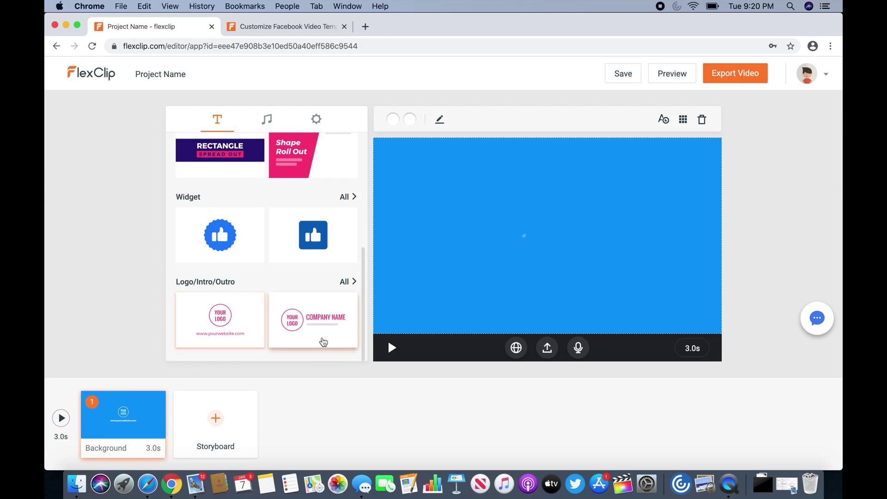
pyautogui.click(548, 349)
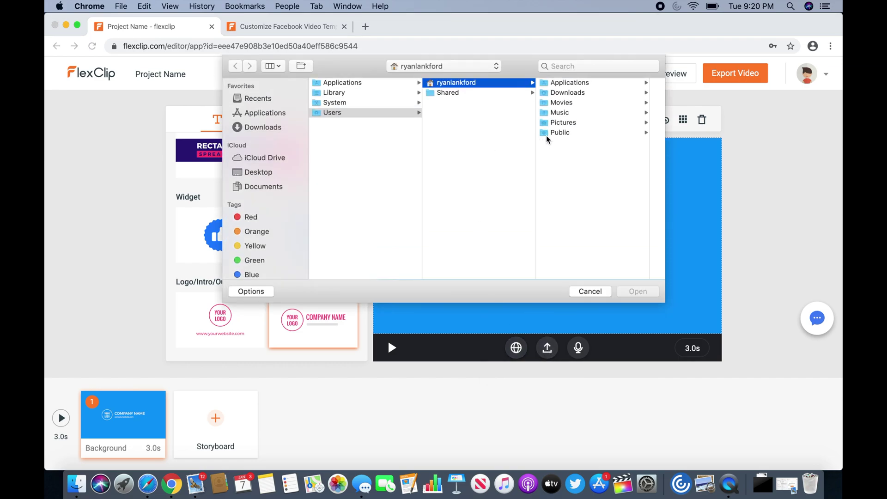
pyautogui.click(558, 123)
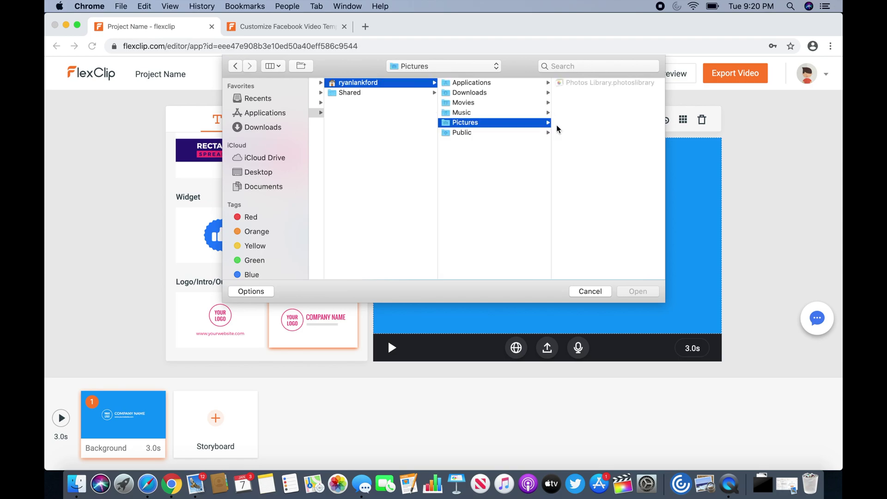
pyautogui.click(475, 133)
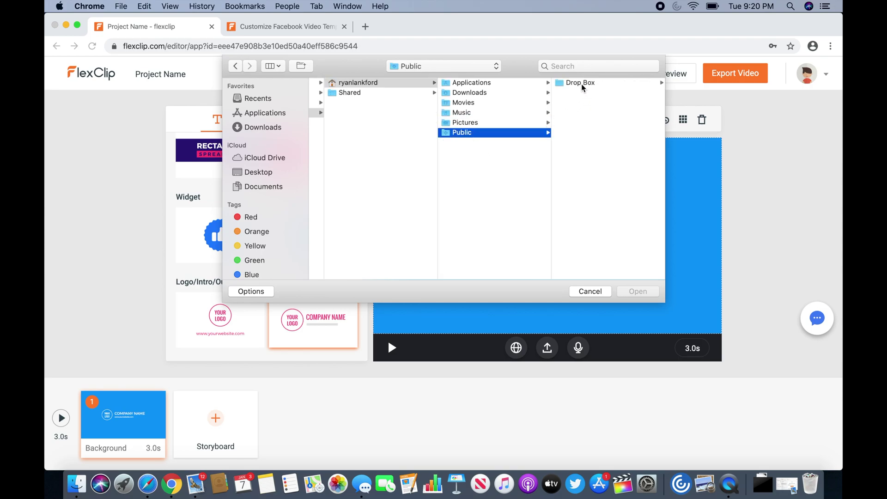
pyautogui.click(576, 295)
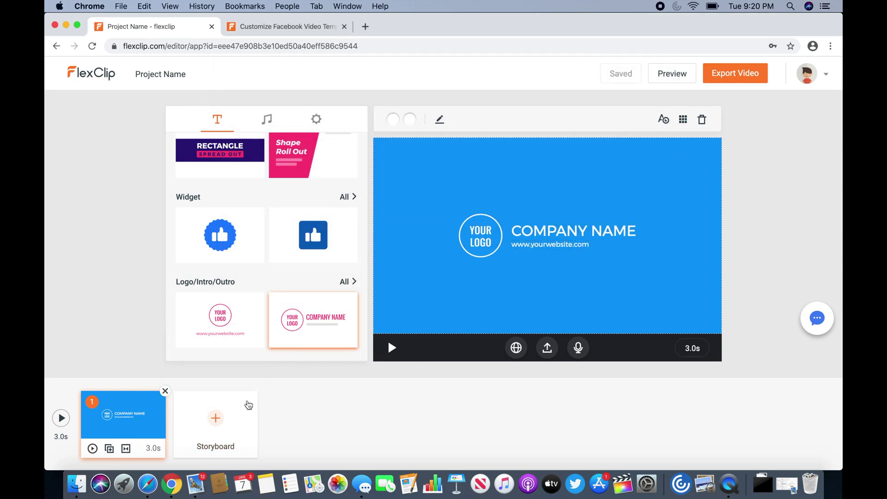
pyautogui.scroll(5, 260, 284)
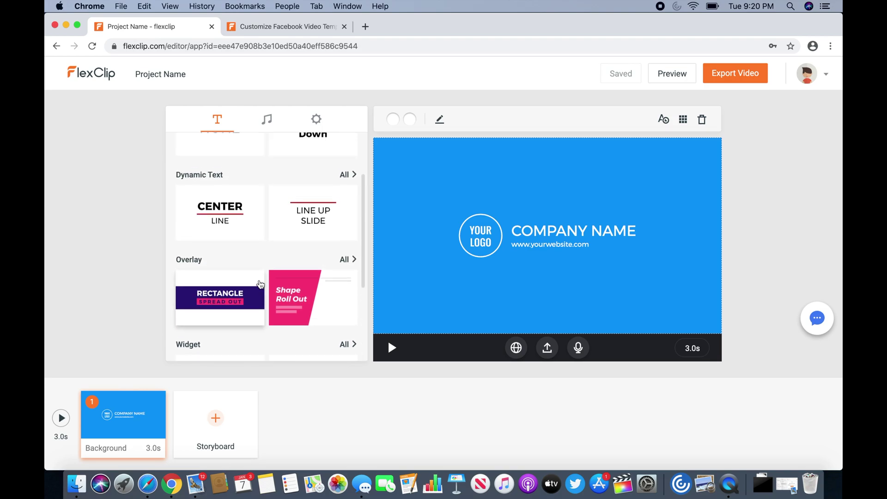
# - Try the CENTER LINE and plain title texts, remove the title, and browse all Overlay templates
pyautogui.click(260, 285)
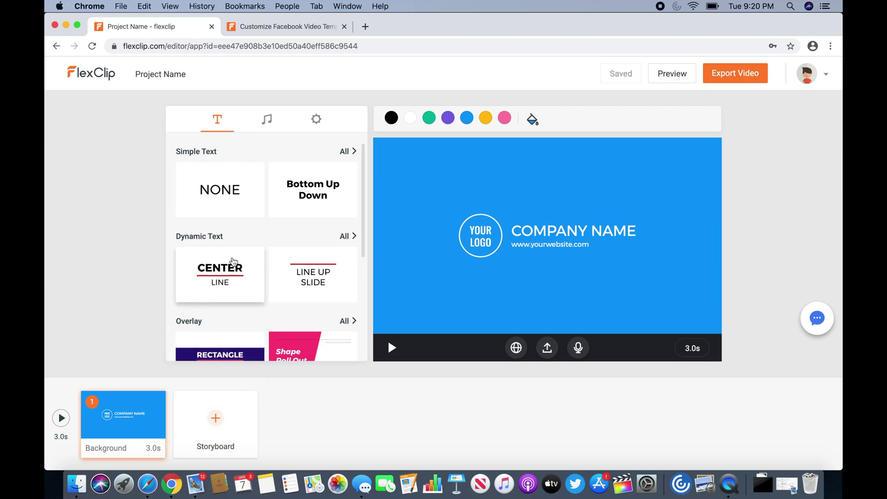
pyautogui.click(230, 191)
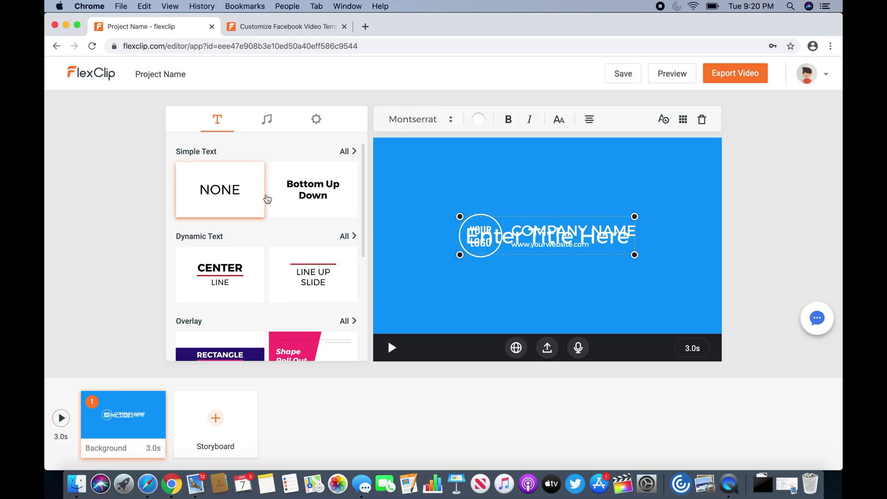
pyautogui.click(409, 251)
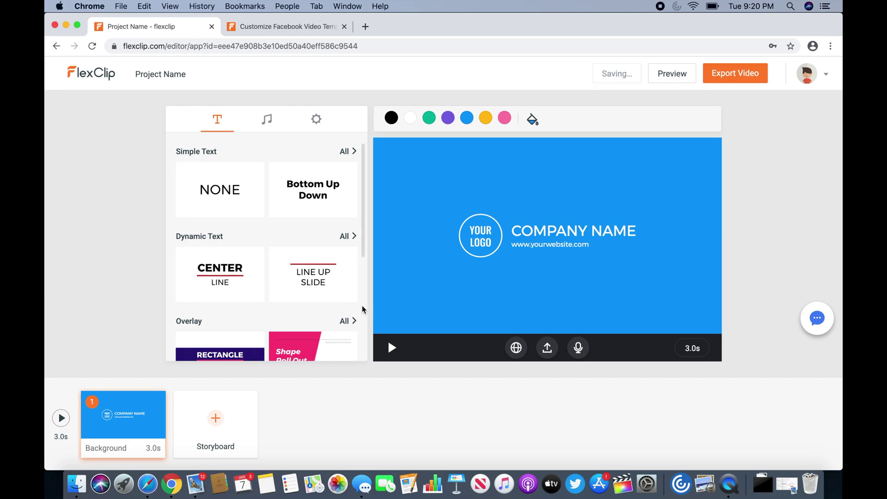
pyautogui.scroll(-2, 312, 307)
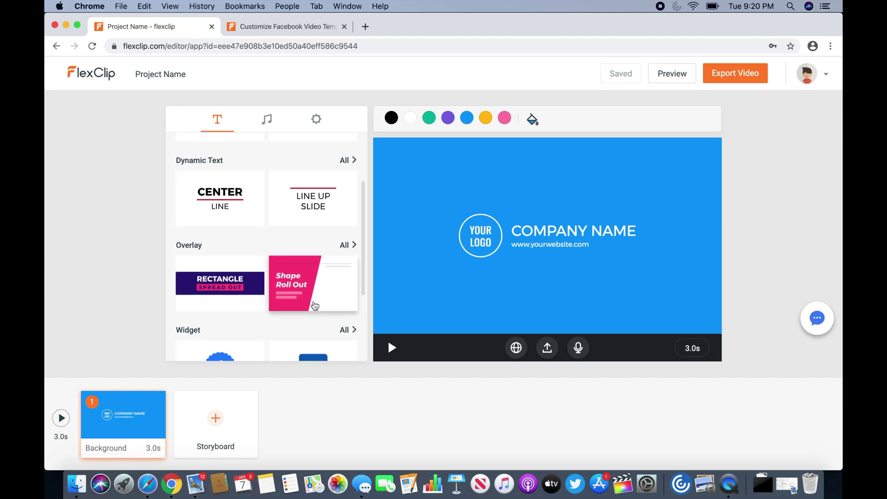
pyautogui.click(344, 244)
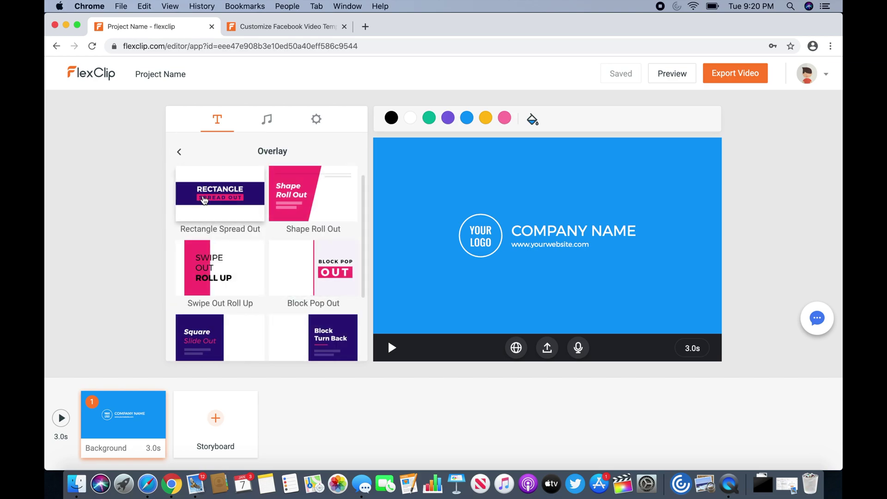
pyautogui.scroll(-2, 203, 200)
pyautogui.scroll(3, 203, 199)
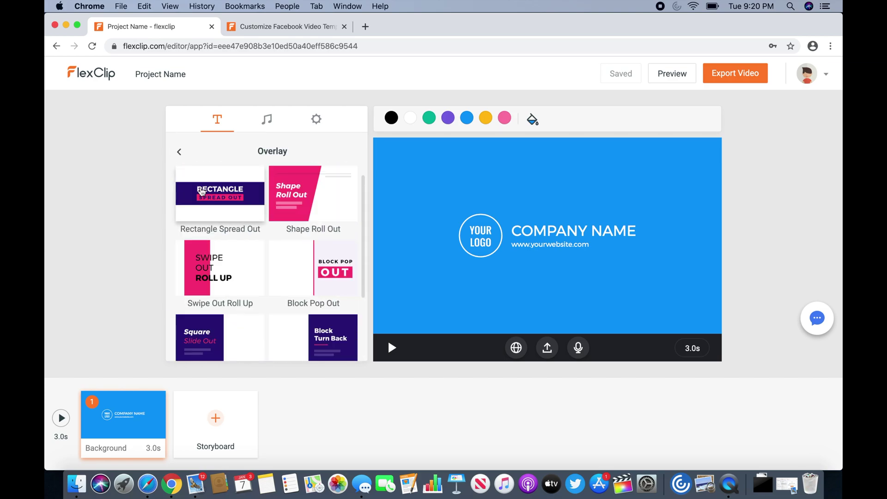
pyautogui.click(178, 151)
pyautogui.scroll(-3, 250, 290)
pyautogui.scroll(-1, 251, 290)
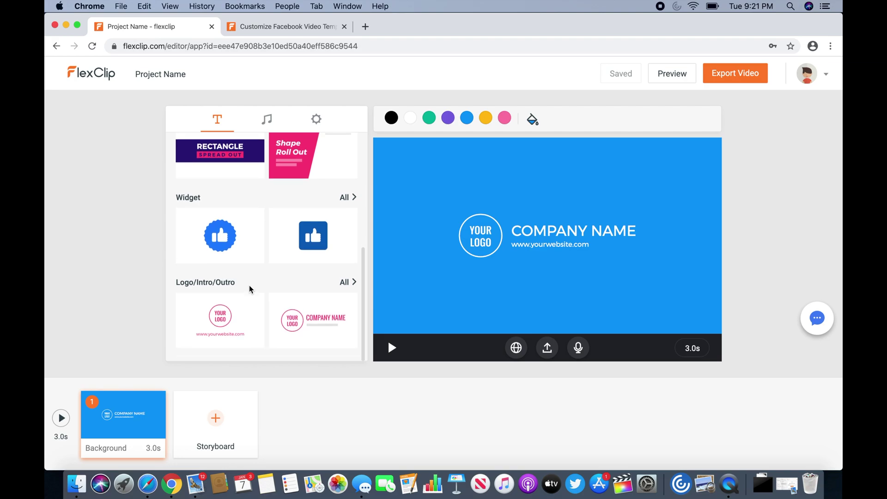
# - Try the Pop Out, Text Swipe Out and Shape Open Up templates, then apply Button Pack Up
pyautogui.click(344, 283)
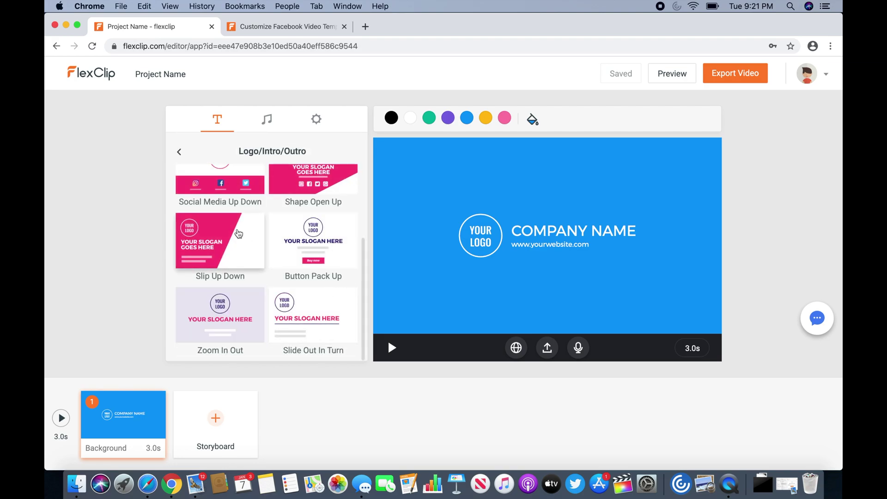
pyautogui.scroll(3, 238, 234)
pyautogui.scroll(-3, 238, 233)
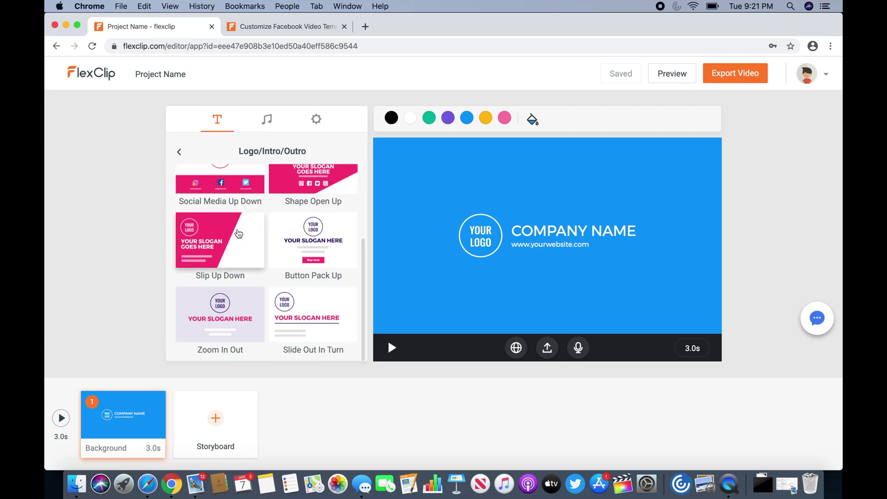
pyautogui.scroll(3, 237, 233)
pyautogui.click(225, 192)
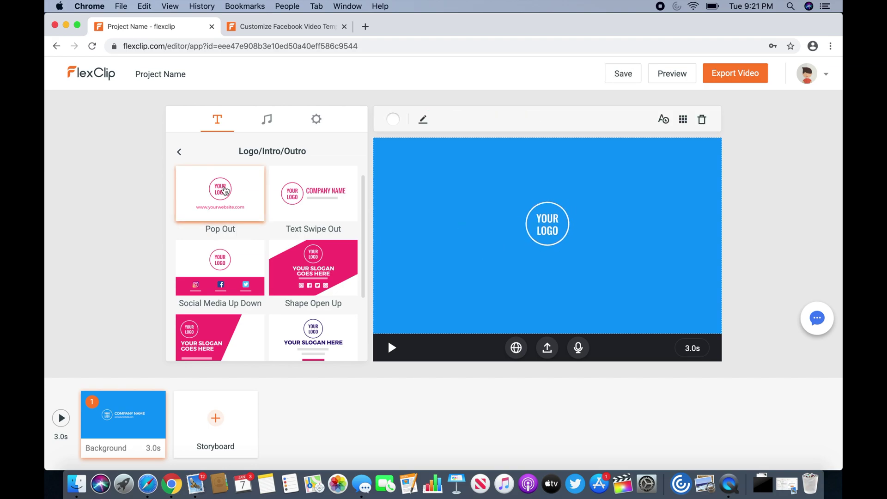
pyautogui.click(328, 211)
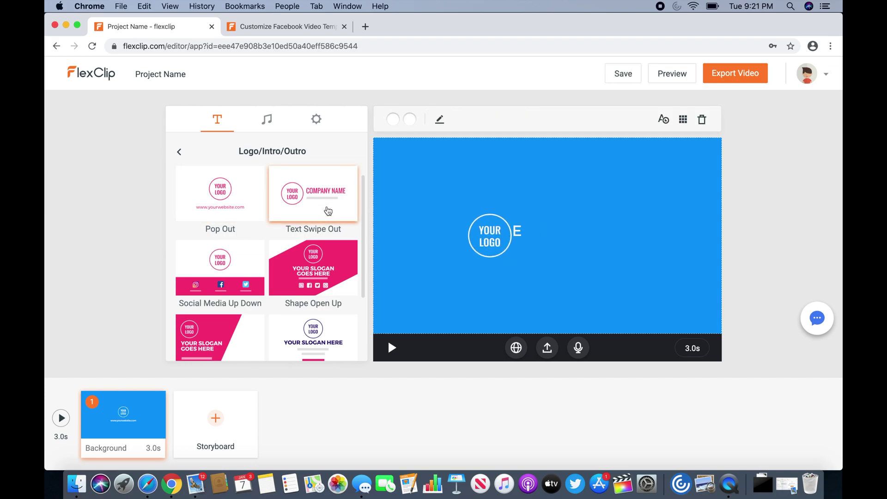
pyautogui.click(323, 271)
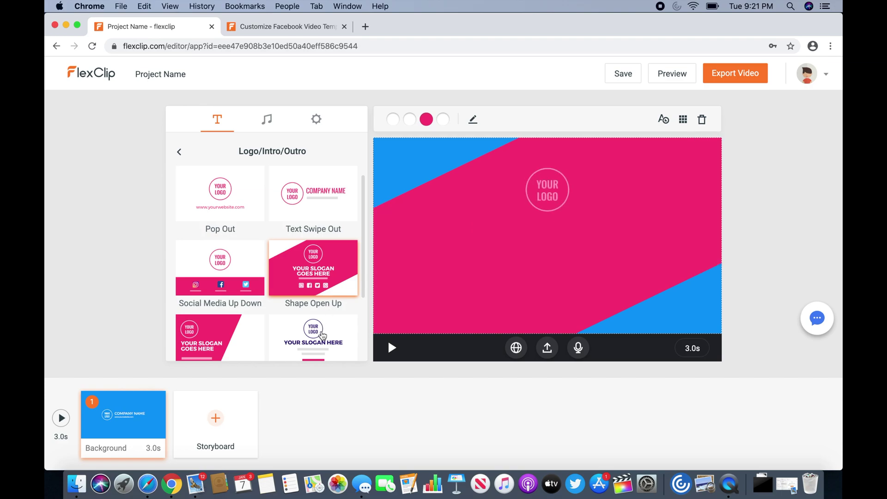
pyautogui.scroll(-2, 322, 335)
pyautogui.scroll(-1, 321, 336)
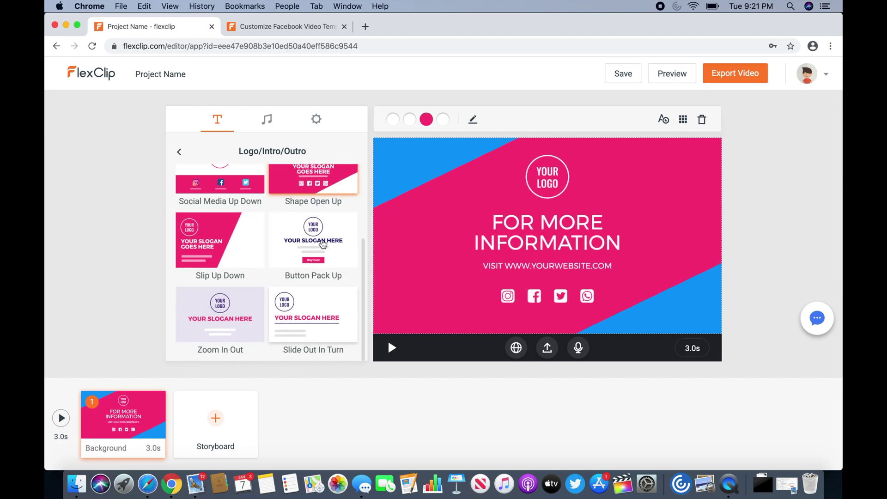
pyautogui.click(323, 245)
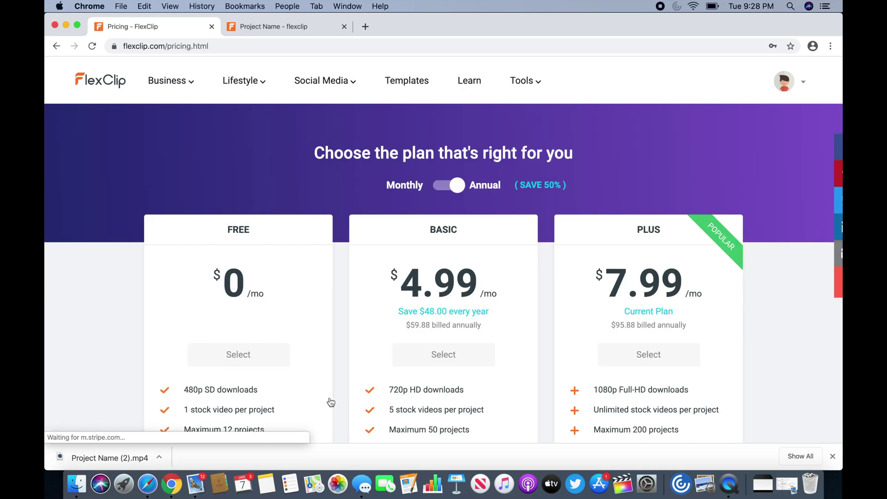
pyautogui.scroll(-5, 486, 310)
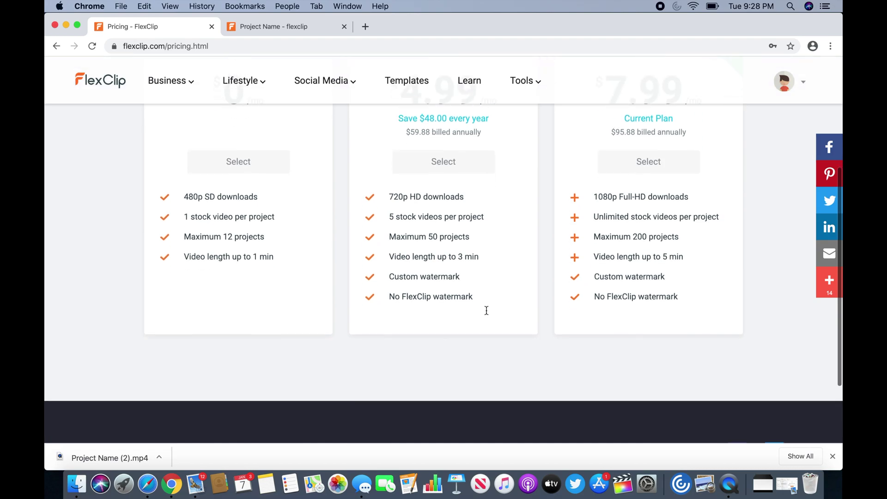
pyautogui.scroll(-3, 486, 309)
pyautogui.scroll(8, 486, 310)
pyautogui.scroll(-1, 486, 310)
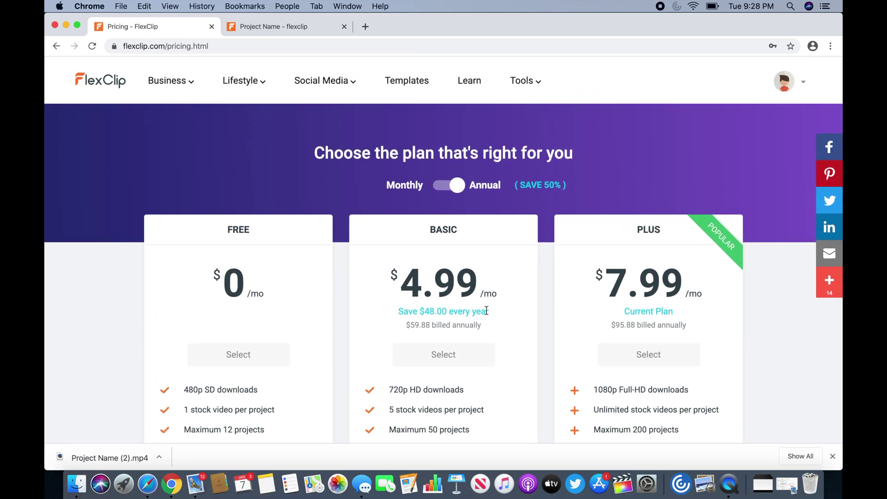
pyautogui.scroll(-2, 486, 309)
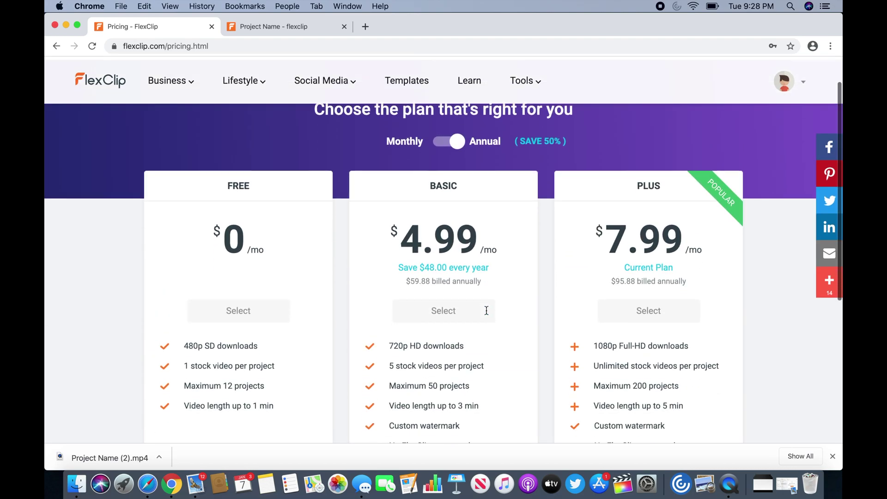
pyautogui.scroll(-2, 486, 310)
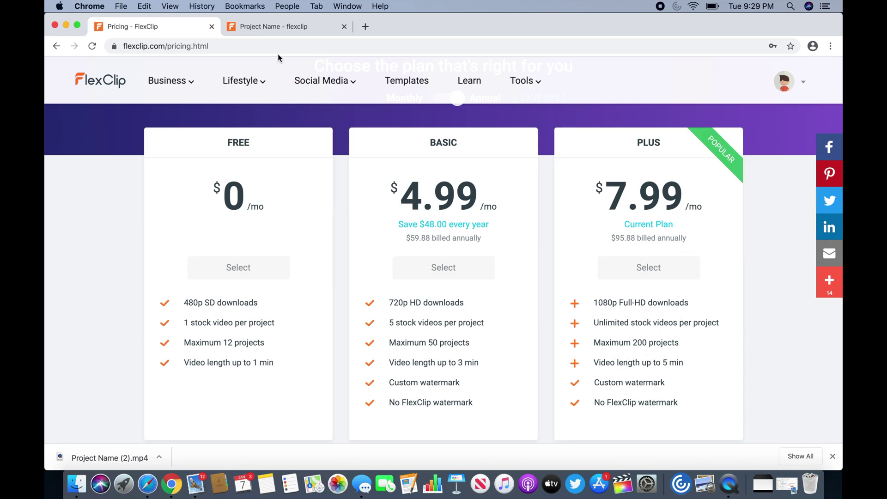
# - Go back to the editor through the 'Project Name - flexclip' browser tab
pyautogui.click(281, 26)
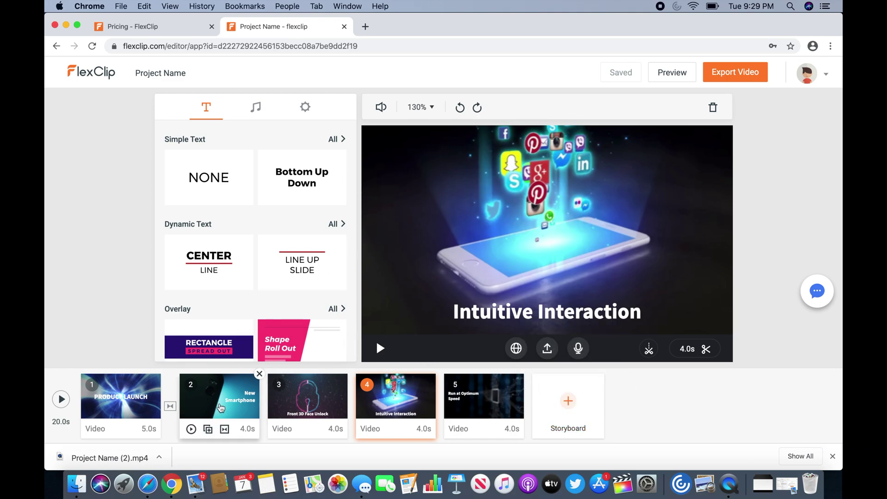
# - Select the PRODUCT LAUNCH clip, preview the whole video, then play the scene on the canvas
pyautogui.click(134, 409)
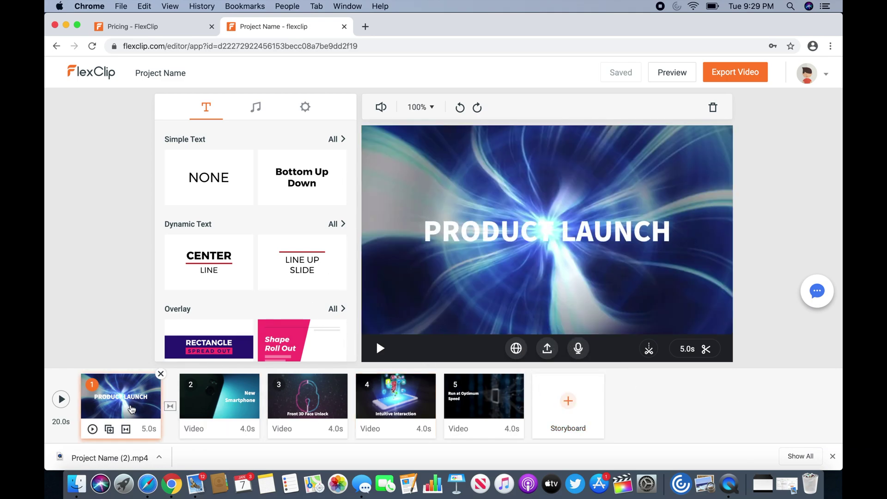
pyautogui.click(92, 430)
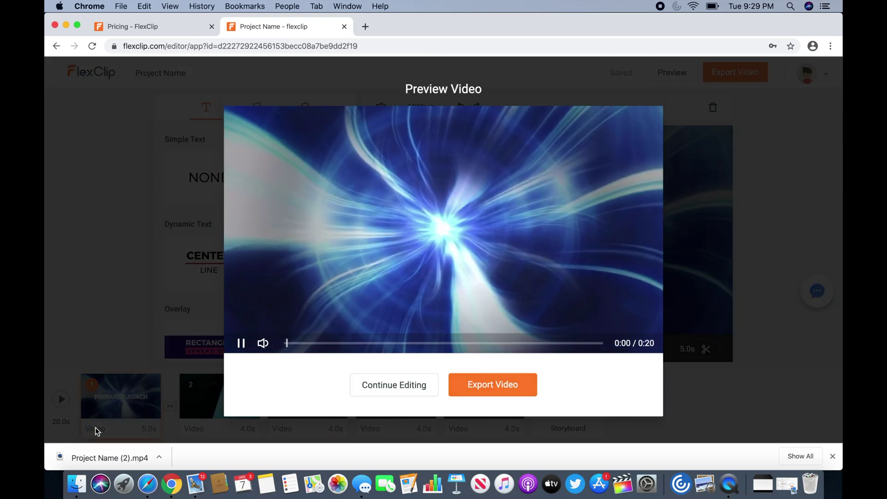
pyautogui.click(414, 383)
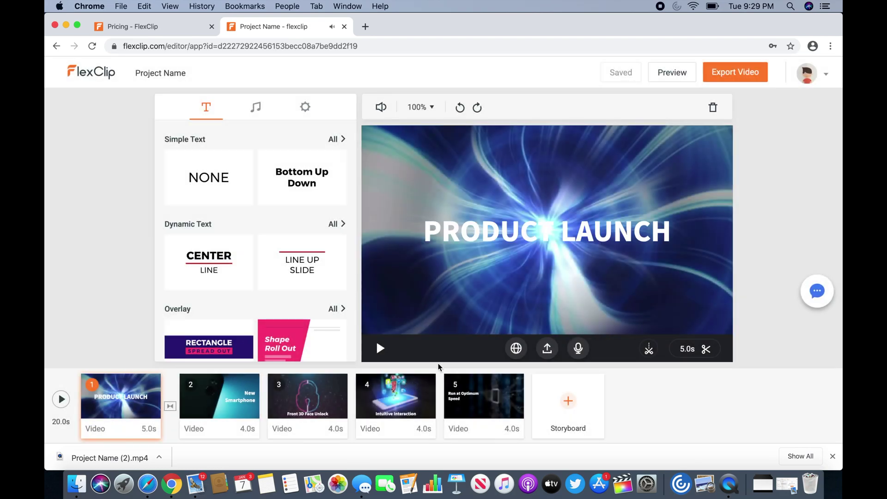
pyautogui.click(381, 350)
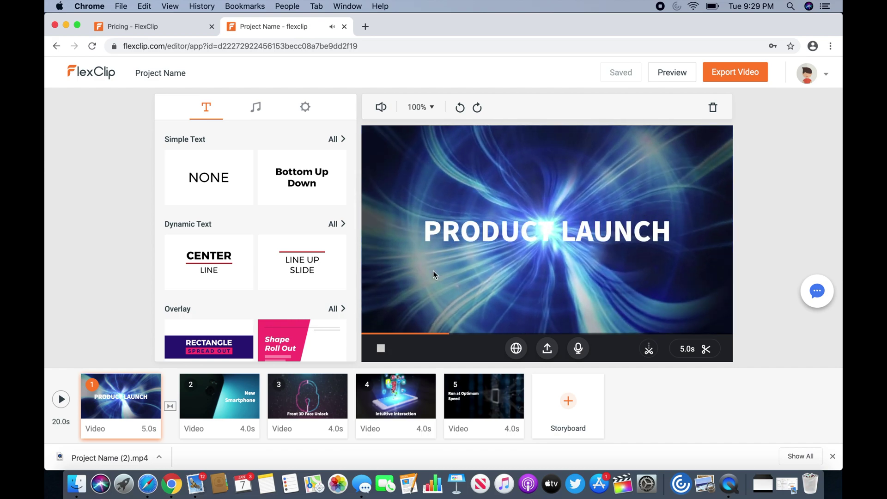
pyautogui.click(509, 216)
# - Replace the PRODUCT LAUNCH text with 'WELCOME TO' and 'ALL THINGS APPLE PLUS!' and apply it
pyautogui.doubleClick(510, 234)
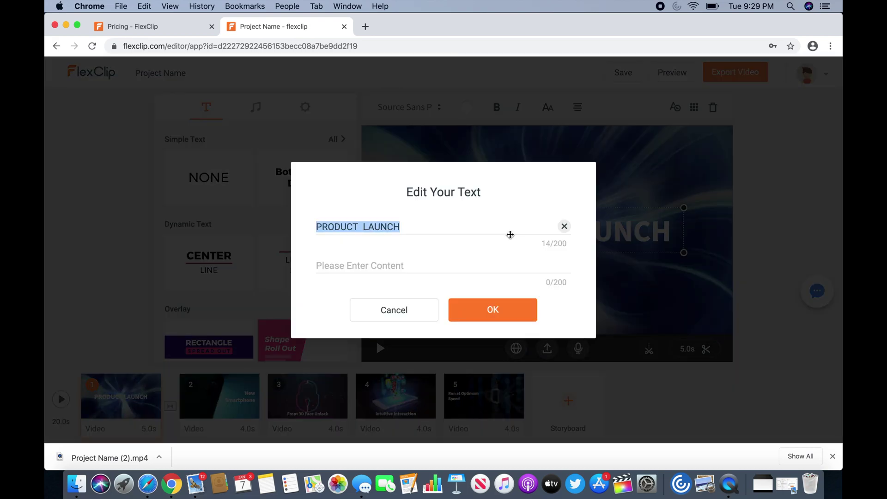
pyautogui.write('W')
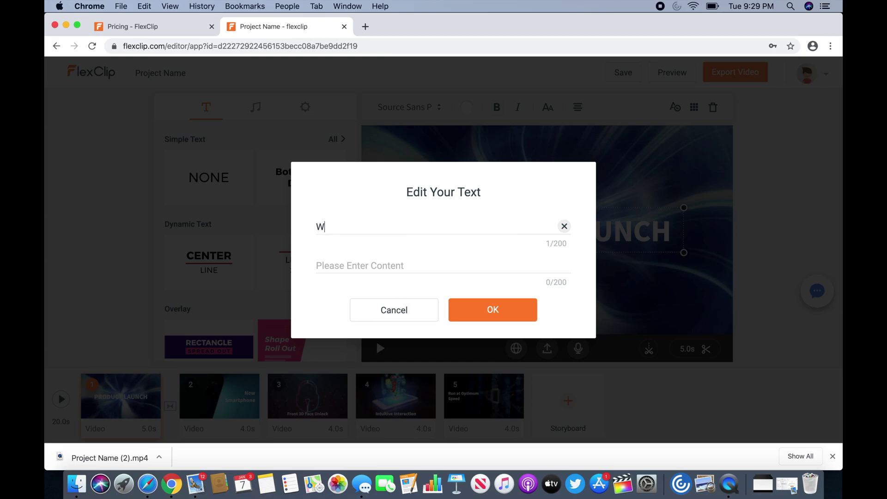
pyautogui.write('ELCOME ')
pyautogui.write('TO')
pyautogui.click(395, 259)
pyautogui.write('ALLTHIN')
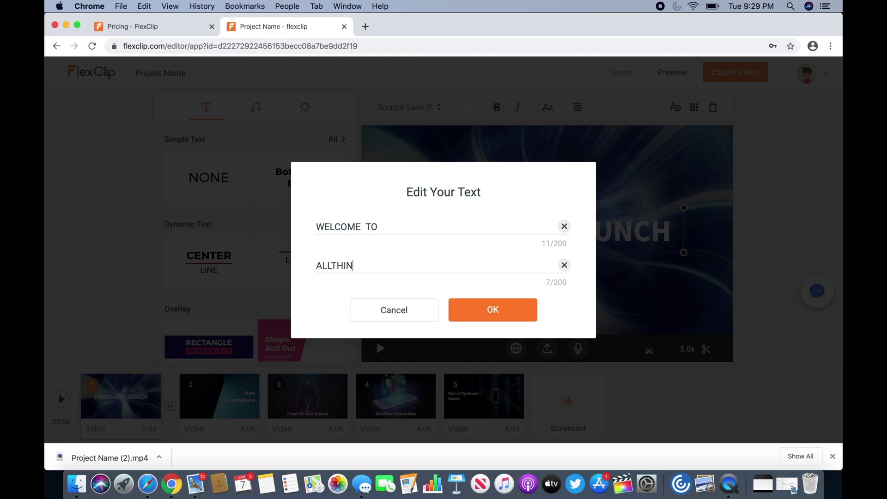
pyautogui.press('BackSpace')
pyautogui.press('BackSpace')
pyautogui.press('BackSpace')
pyautogui.press('BackSpace')
pyautogui.write('THING')
pyautogui.write('S APPLE PLUS')
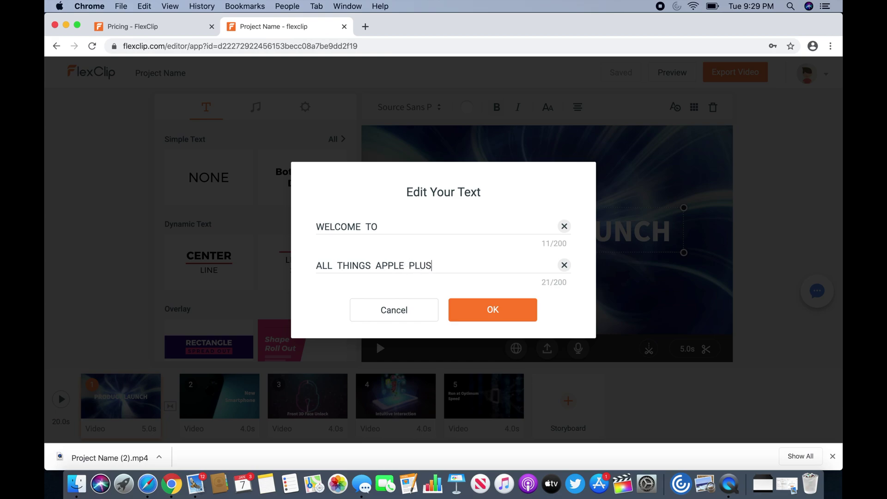
pyautogui.write('1')
pyautogui.press('BackSpace')
pyautogui.write('!')
pyautogui.click(472, 317)
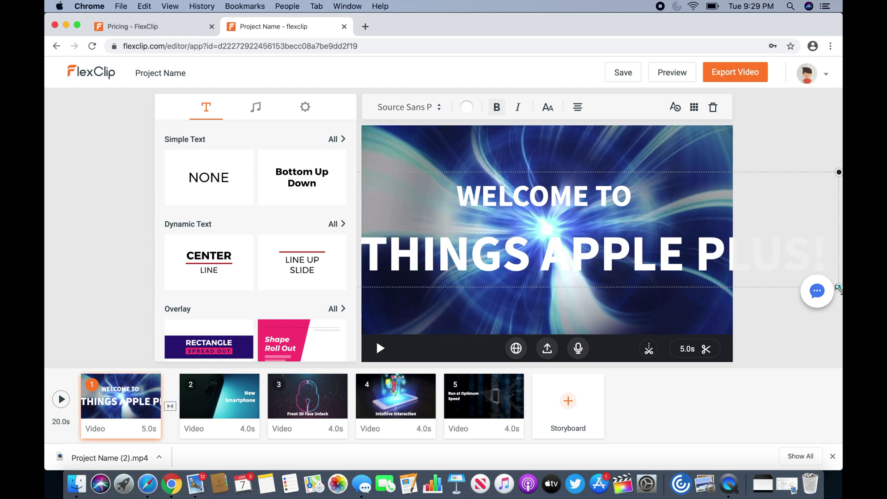
# - Shrink the title, drag it to the centre, and play the scene twice to check the fit
pyautogui.moveTo(838, 289)
pyautogui.mouseDown()
pyautogui.moveTo(624, 247)
pyautogui.moveTo(639, 263)
pyautogui.moveTo(701, 256)
pyautogui.moveTo(608, 251)
pyautogui.mouseUp()
pyautogui.moveTo(460, 199); pyautogui.dragTo(536, 207)
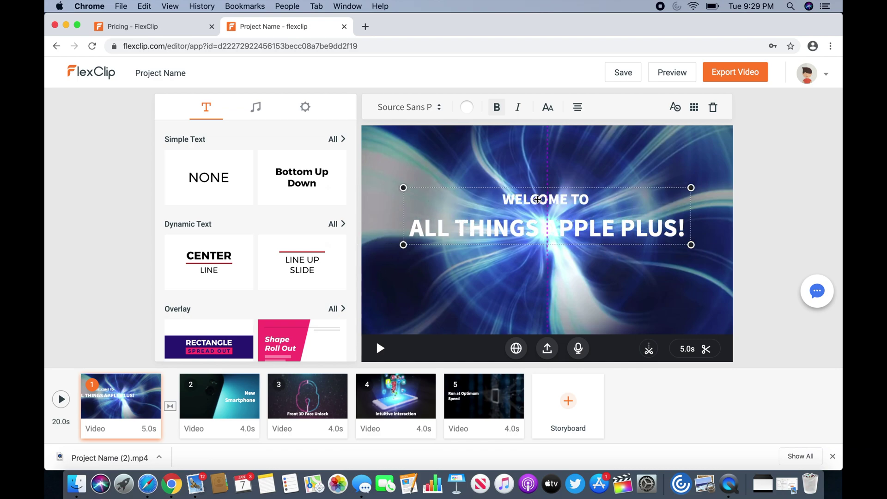
pyautogui.click(380, 348)
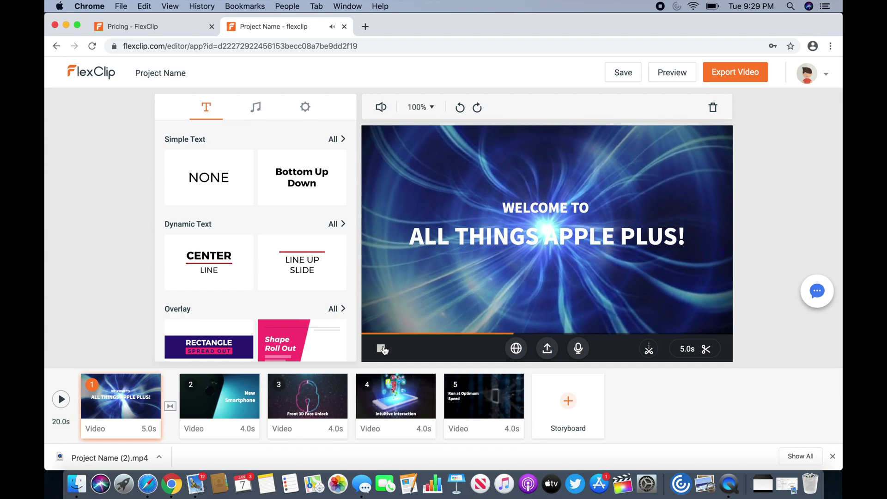
pyautogui.click(489, 248)
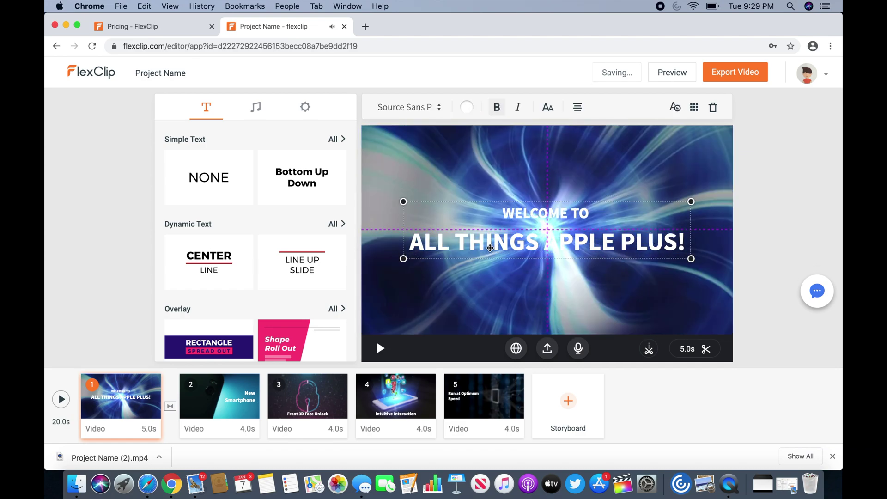
pyautogui.click(380, 350)
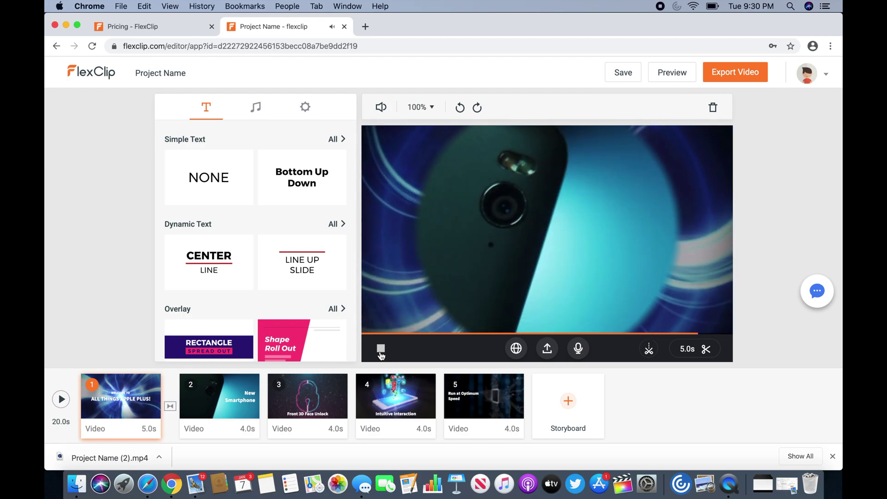
pyautogui.click(380, 350)
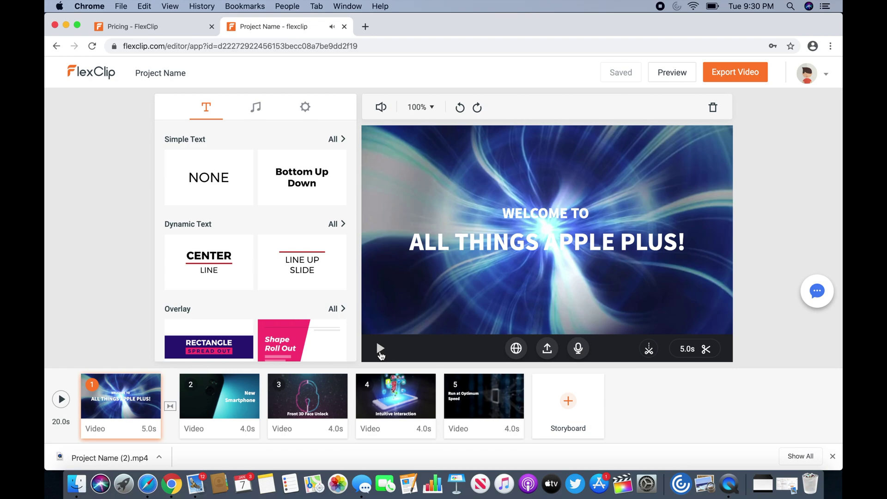
pyautogui.moveTo(308, 396)
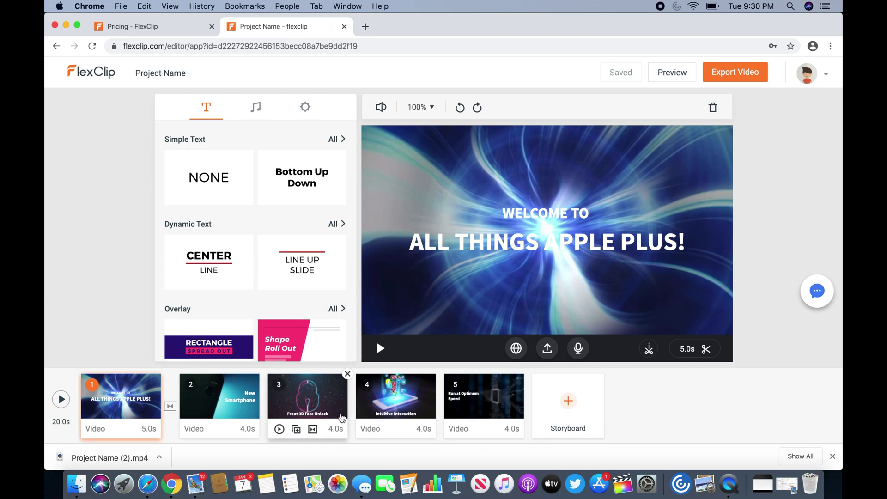
# - Replace scene 4's Intuitive Interaction caption with APP OF THE WEEK! and play it back
pyautogui.click(378, 399)
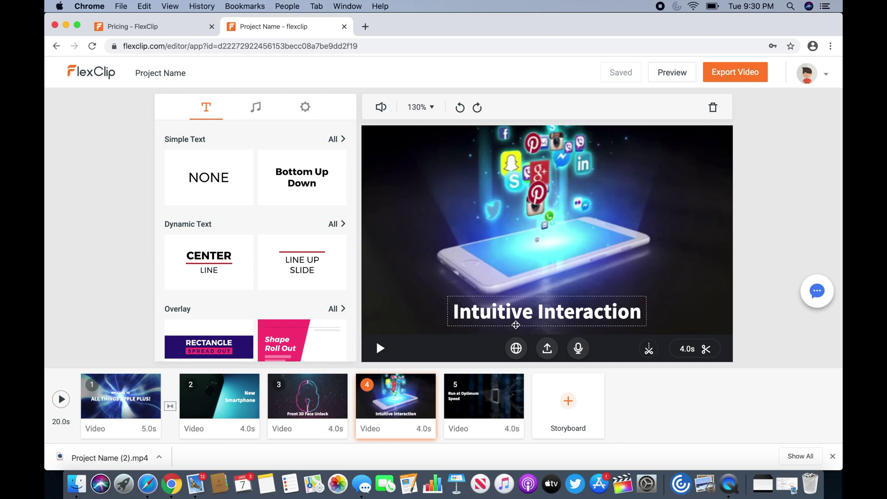
pyautogui.click(525, 313)
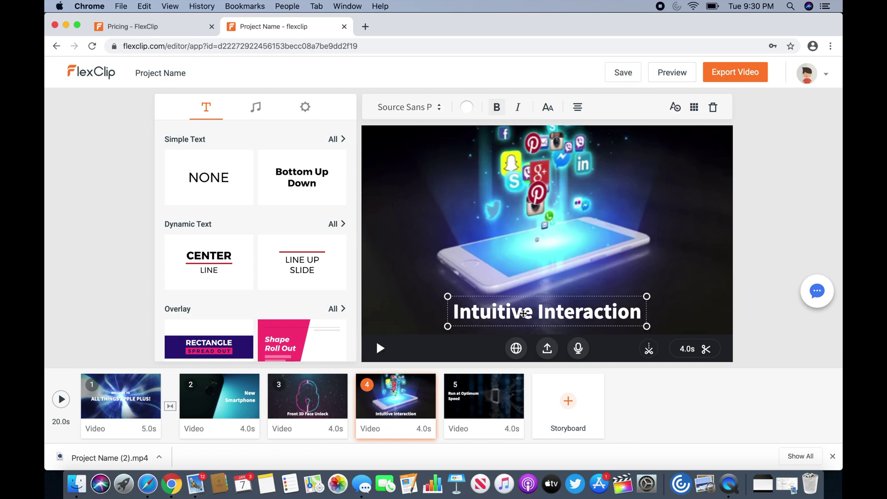
pyautogui.doubleClick(524, 313)
pyautogui.click(565, 264)
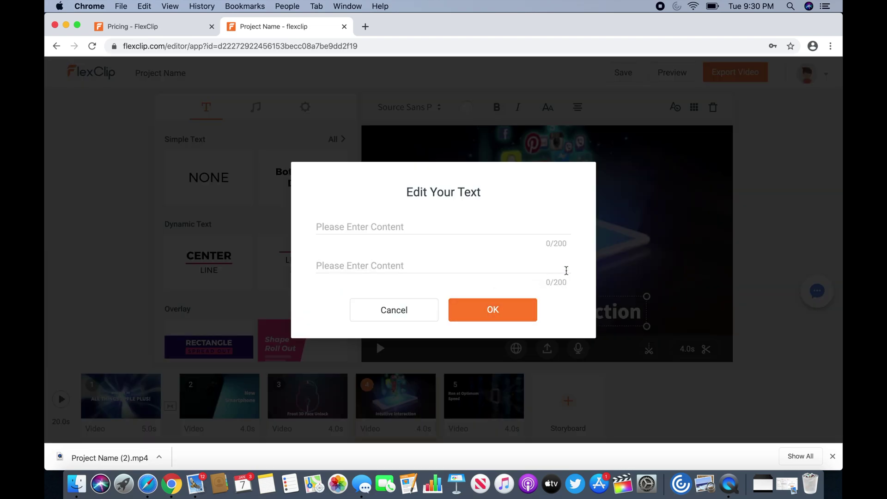
pyautogui.write('APPS')
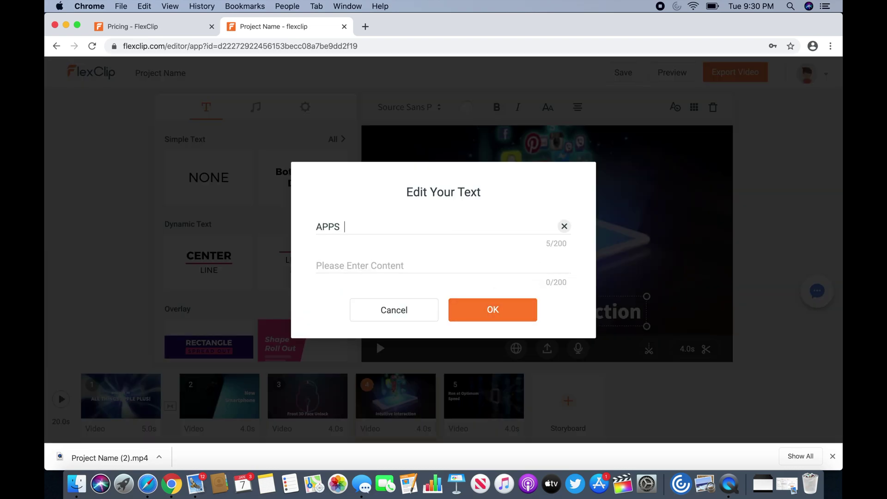
pyautogui.press('BackSpace')
pyautogui.write('OF THE WEEK')
pyautogui.write('!')
pyautogui.press('Return')
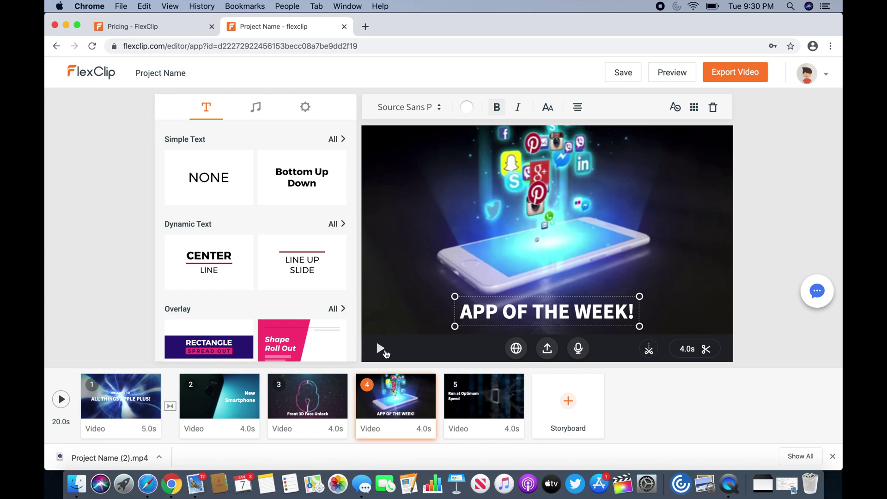
pyautogui.click(382, 349)
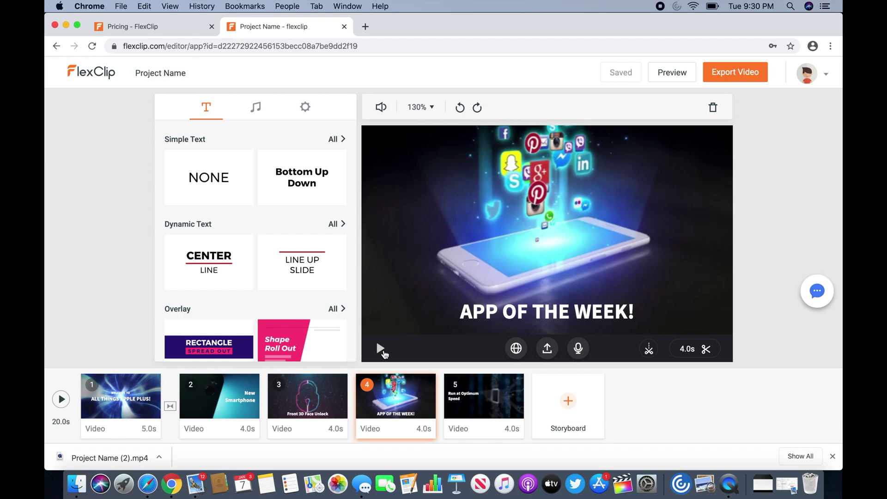
# - Replace scene 3's Front 3D Face Unlock caption with PROTECT YOUR PHONE WITH THIS VPN!, raise it slightly, and preview
pyautogui.click(307, 398)
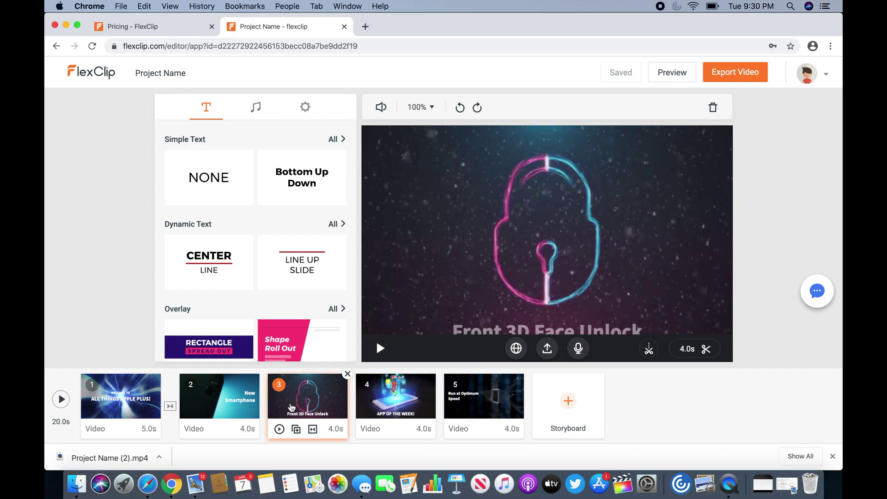
pyautogui.doubleClick(575, 311)
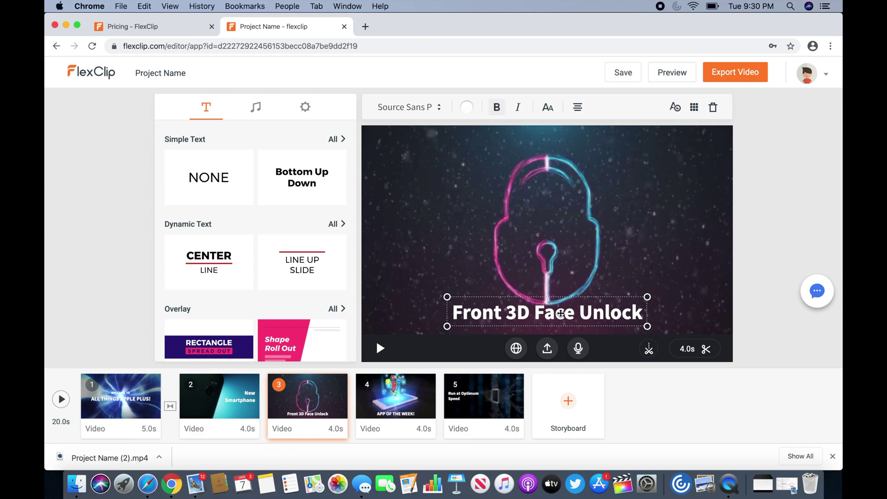
pyautogui.click(564, 264)
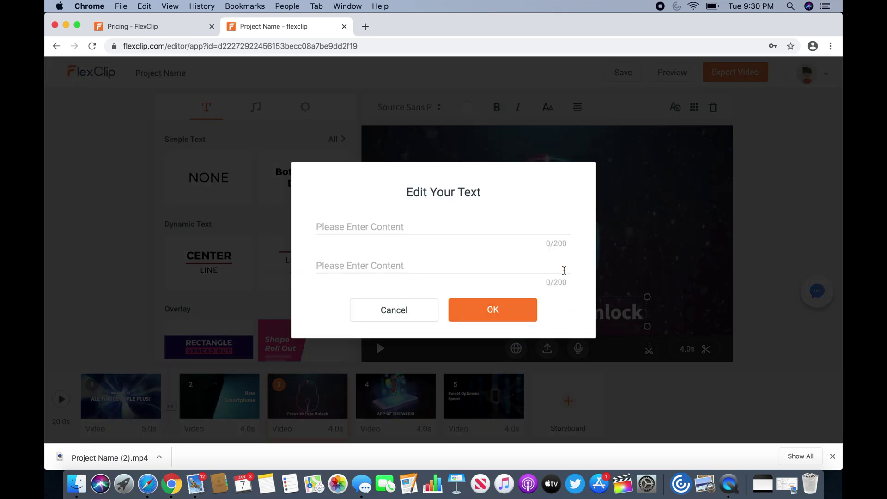
pyautogui.click(428, 226)
pyautogui.write('PROTECT')
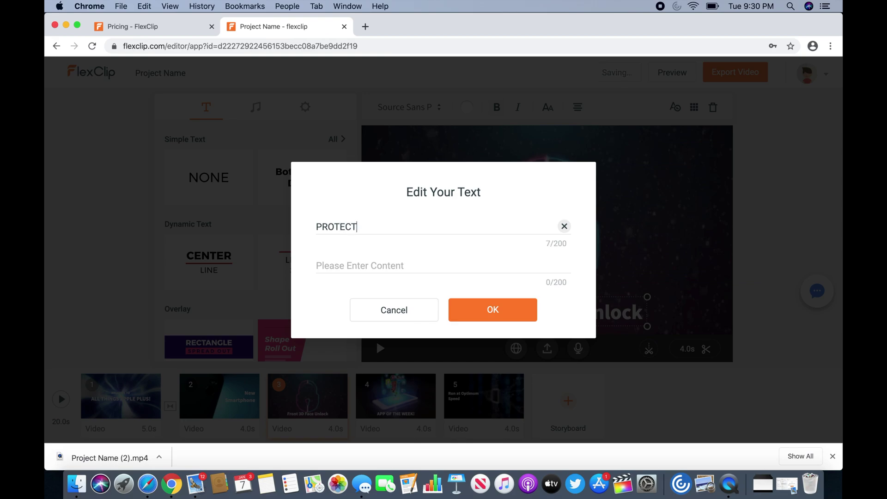
pyautogui.write(' YOUR')
pyautogui.write(' P')
pyautogui.write('HONE ')
pyautogui.write('WITH ')
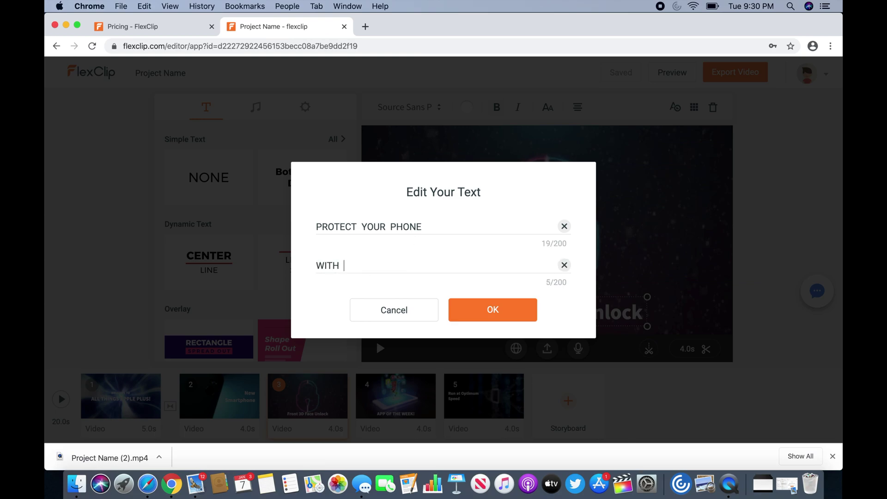
pyautogui.write('THIS VP')
pyautogui.write('N!')
pyautogui.click(457, 308)
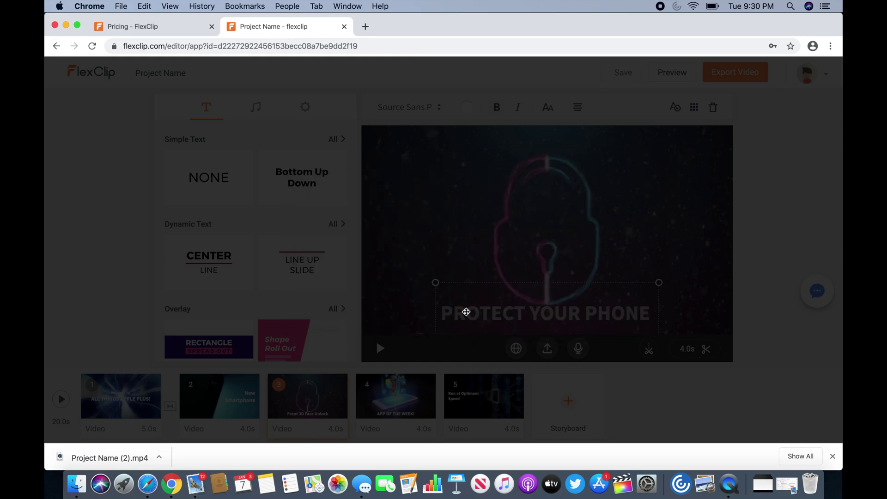
pyautogui.moveTo(492, 304); pyautogui.dragTo(489, 287)
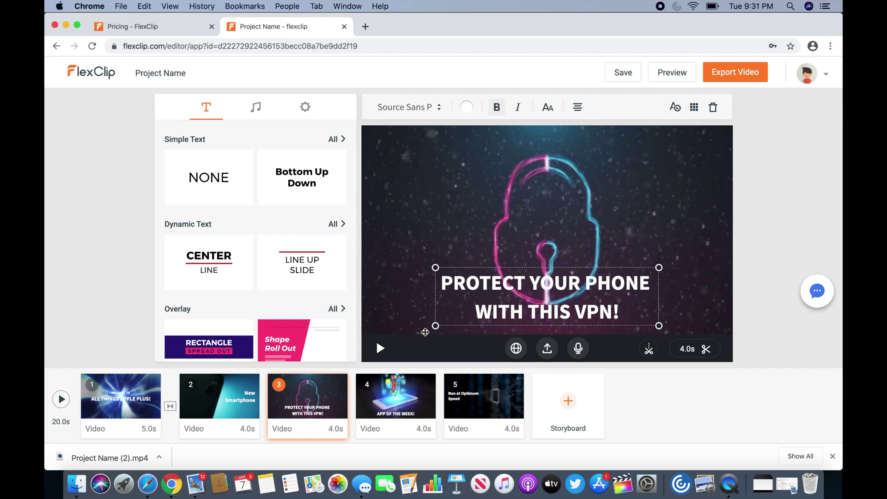
pyautogui.click(380, 349)
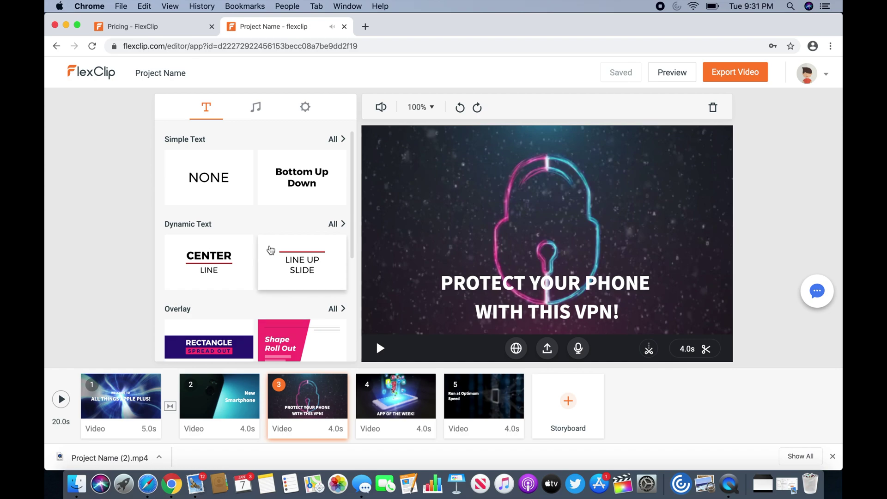
pyautogui.scroll(-2, 271, 251)
pyautogui.scroll(-4, 271, 250)
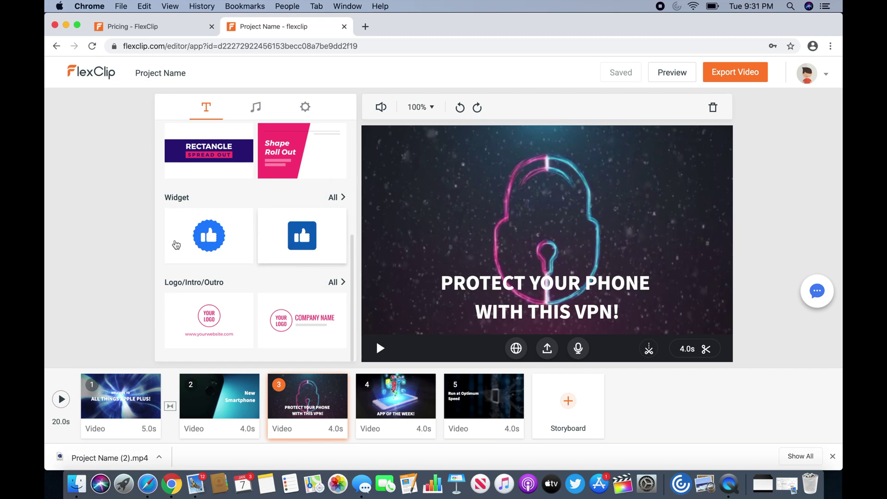
# - Show all widgets and try the Subscribe and heart LIKE overlays on scene 3
pyautogui.click(331, 201)
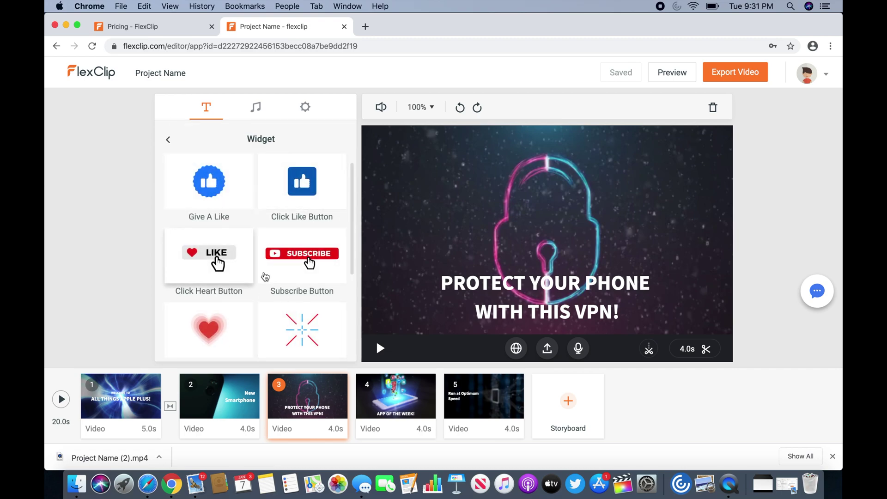
pyautogui.click(317, 279)
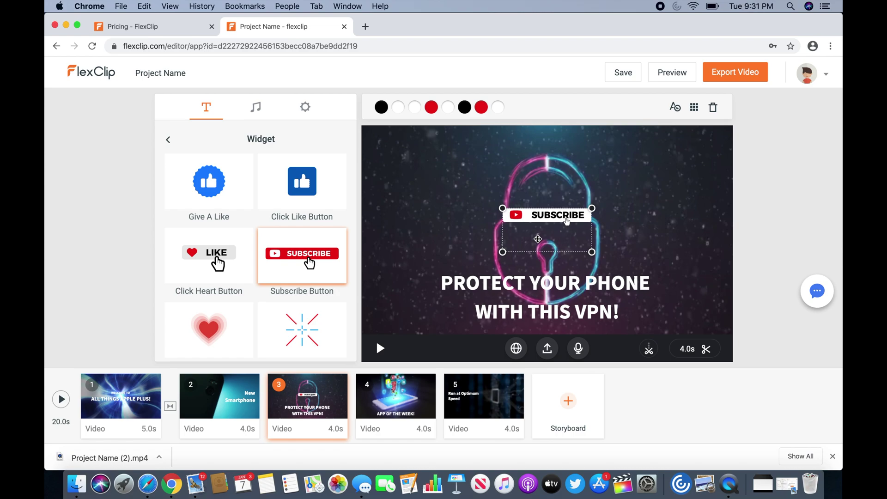
pyautogui.click(217, 262)
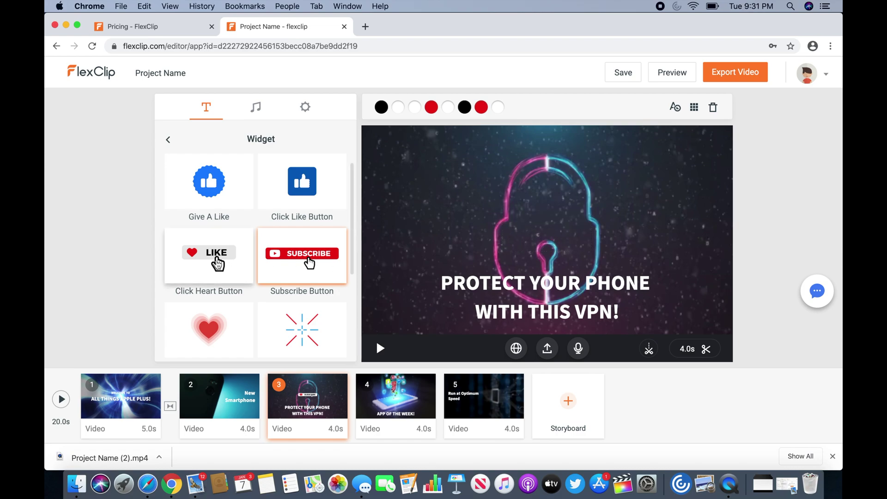
pyautogui.scroll(-3, 217, 263)
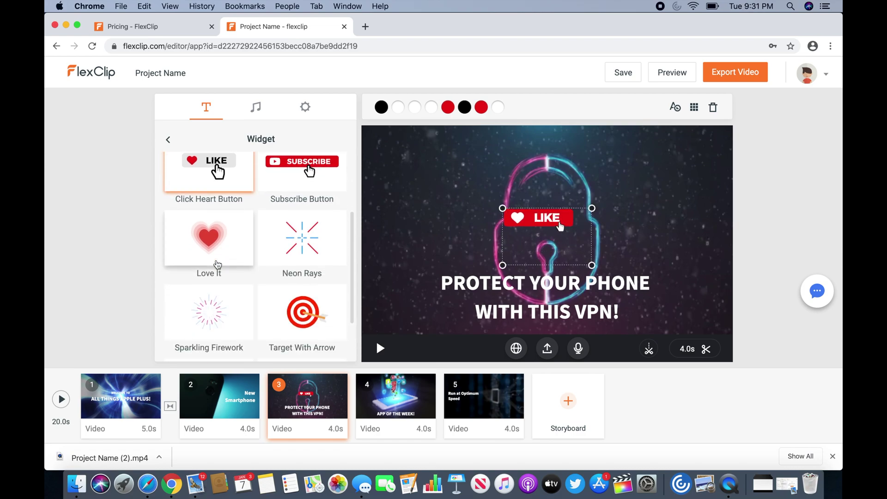
pyautogui.scroll(-2, 217, 265)
pyautogui.scroll(-1, 217, 264)
pyautogui.scroll(3, 217, 265)
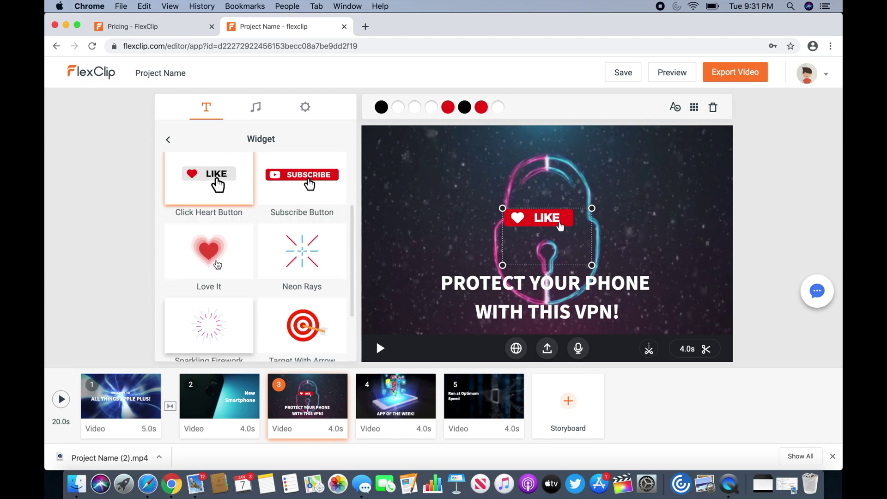
pyautogui.scroll(3, 217, 263)
pyautogui.click(295, 281)
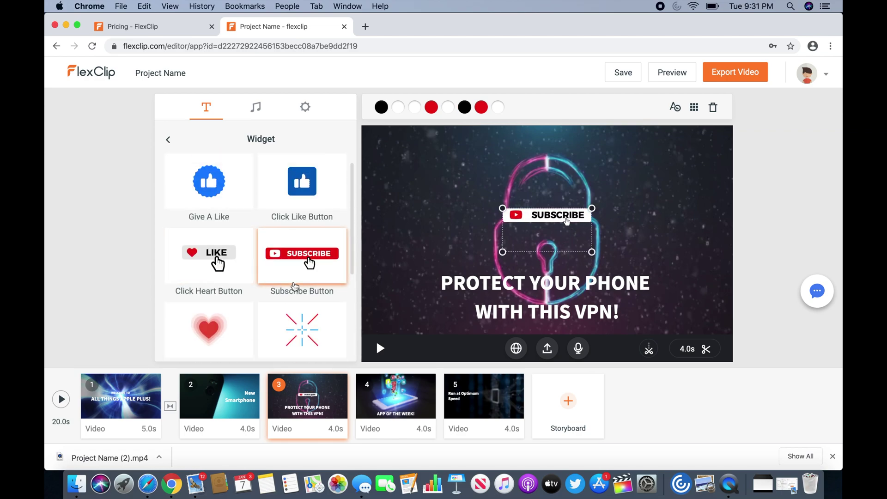
# - Try the thumbs-up, Subscribe, heart LIKE and Love It widgets, ending with Neon Rays
pyautogui.click(308, 195)
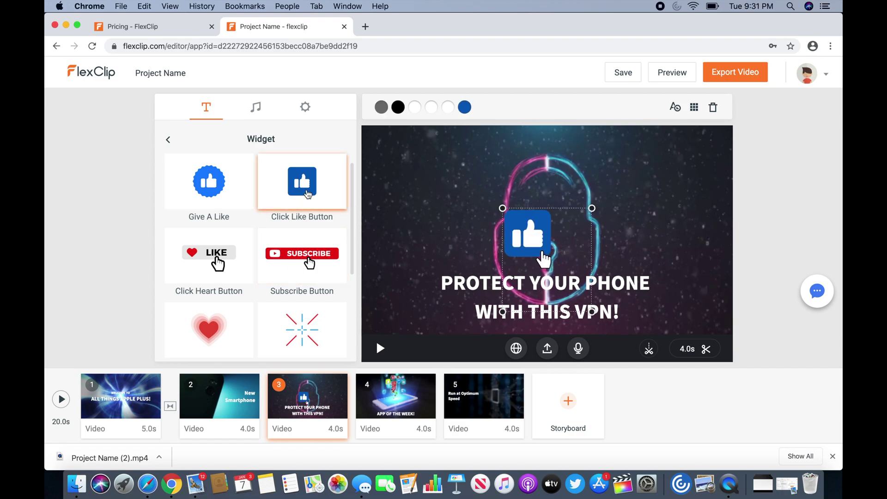
pyautogui.click(309, 263)
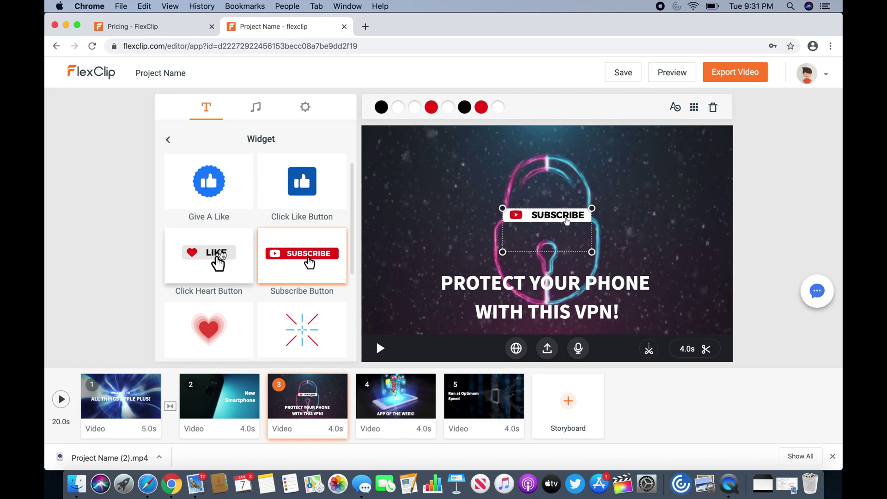
pyautogui.click(216, 259)
pyautogui.click(303, 262)
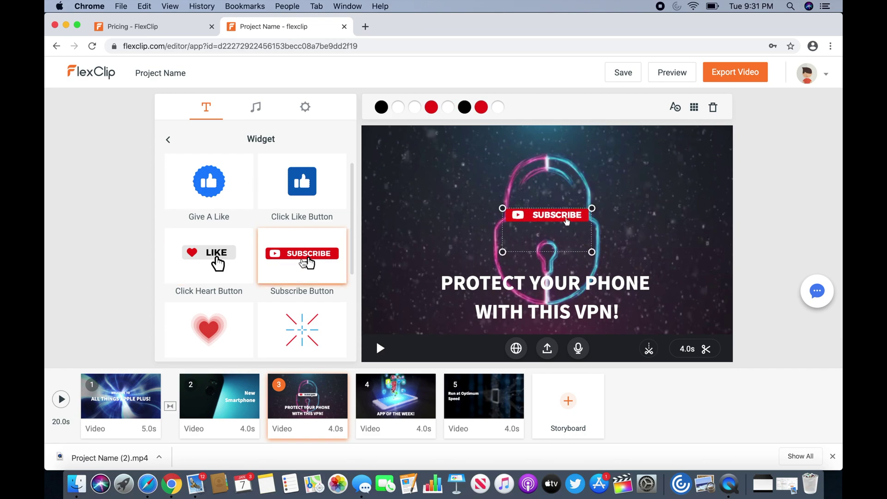
pyautogui.click(217, 334)
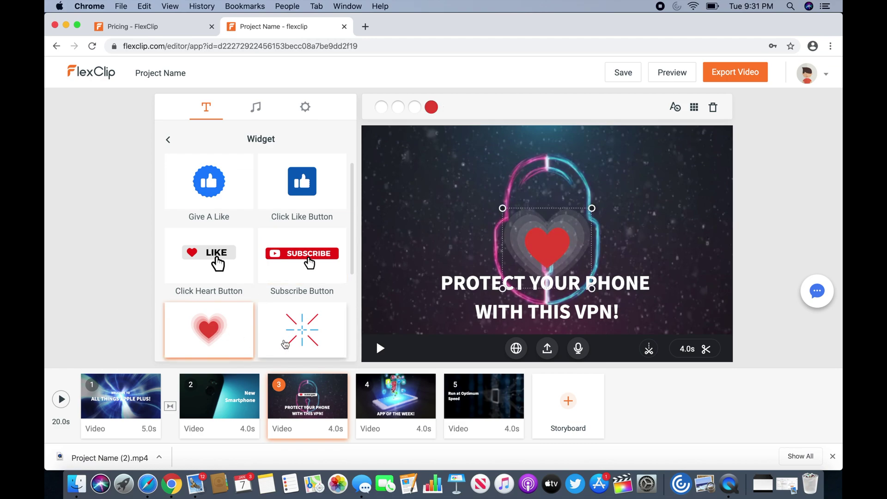
pyautogui.click(285, 344)
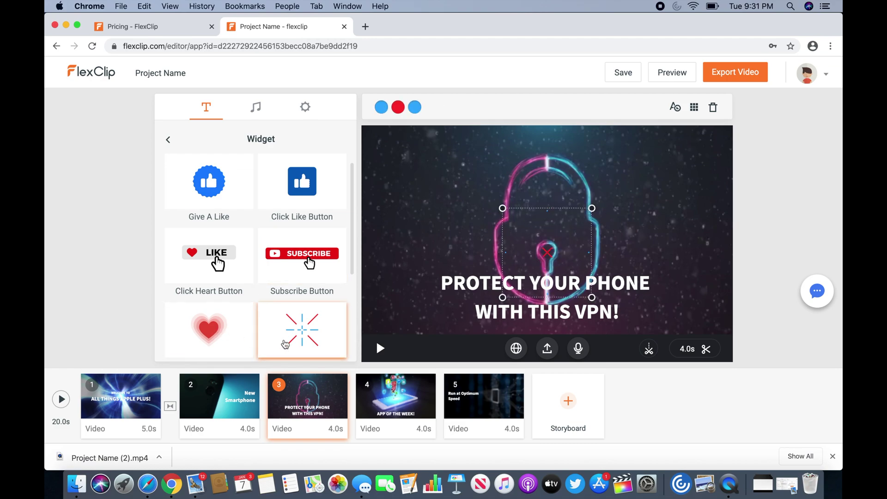
pyautogui.scroll(-3, 284, 236)
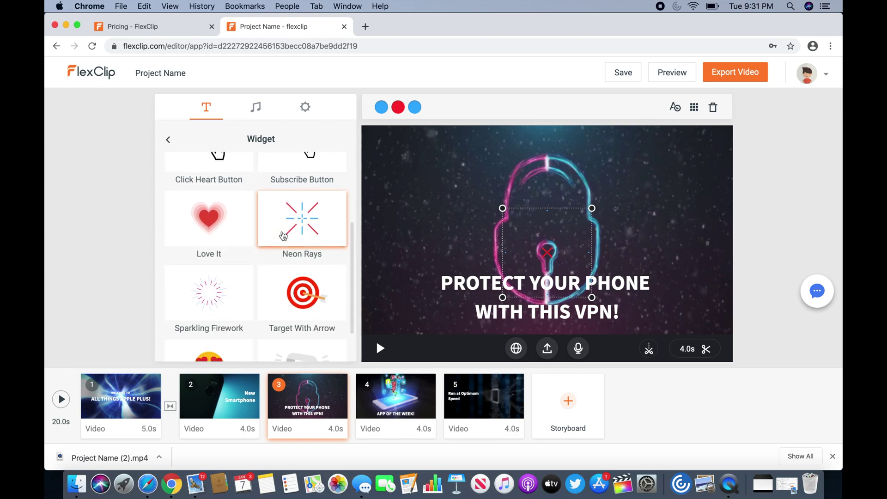
pyautogui.scroll(-2, 282, 236)
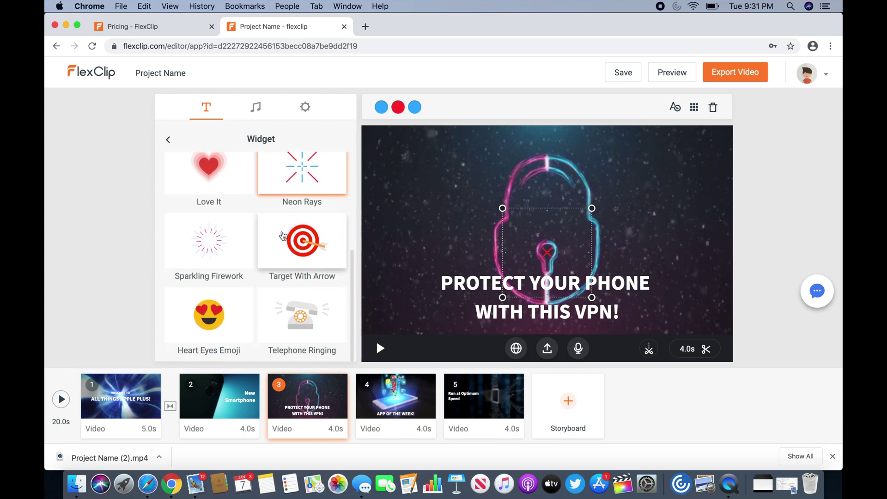
# - Return to the text categories and switch to the Pricing - FlexClip page
pyautogui.click(168, 142)
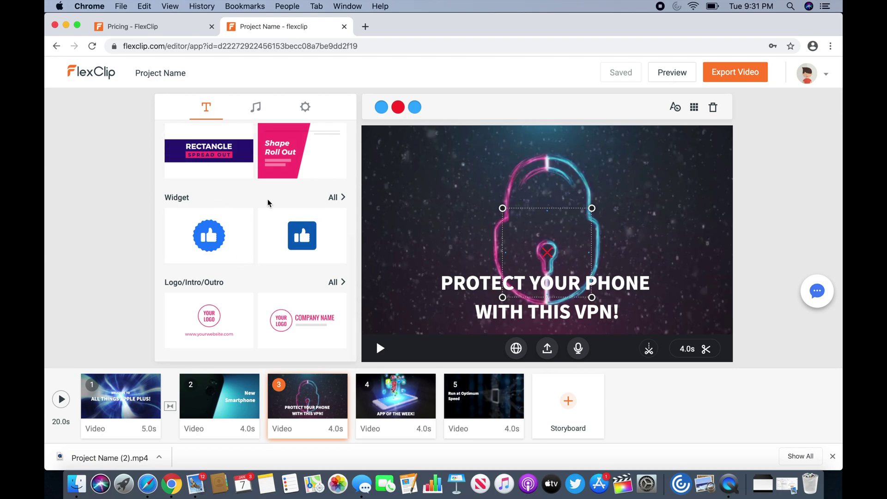
pyautogui.scroll(3, 268, 202)
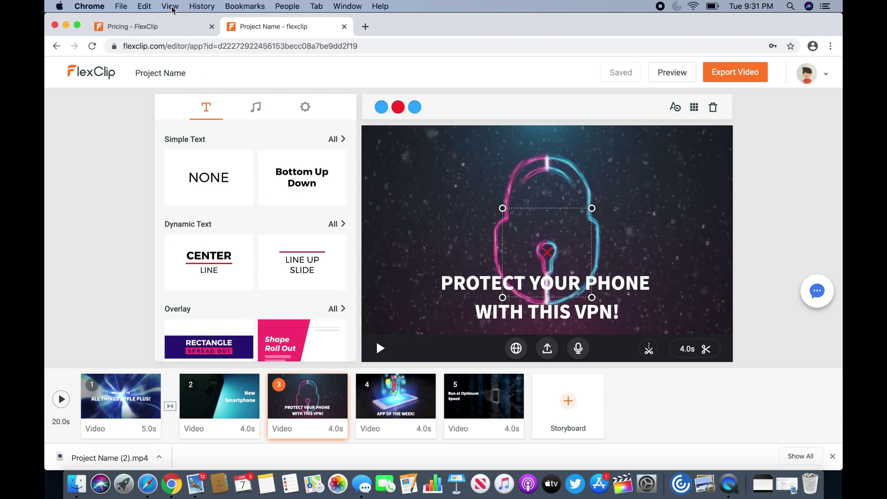
pyautogui.click(164, 27)
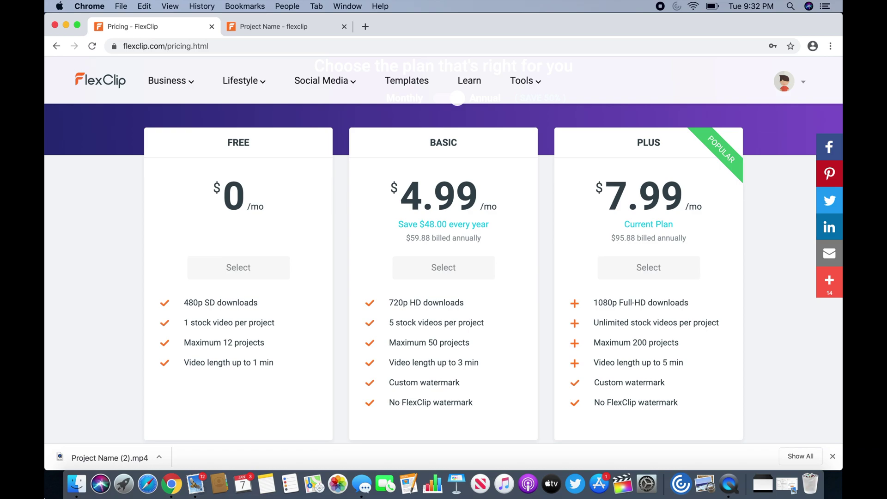
# - Go from the pricing page to My Projects via the FlexClip logo
pyautogui.click(91, 84)
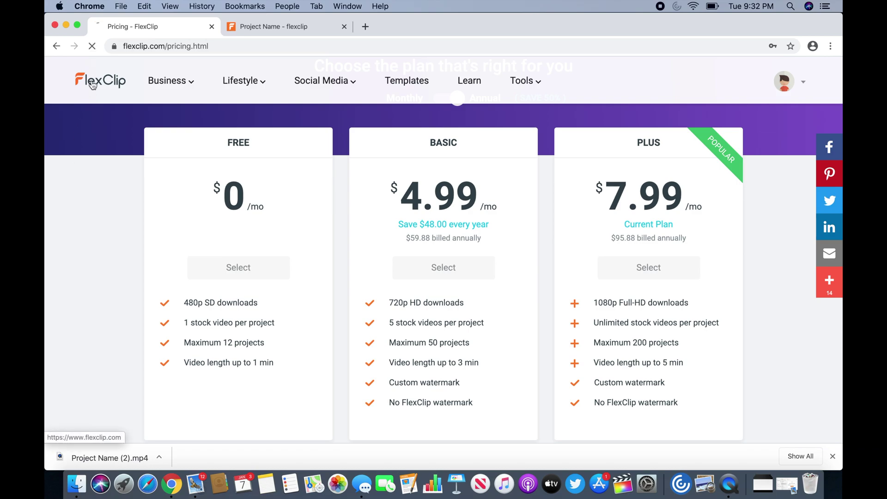